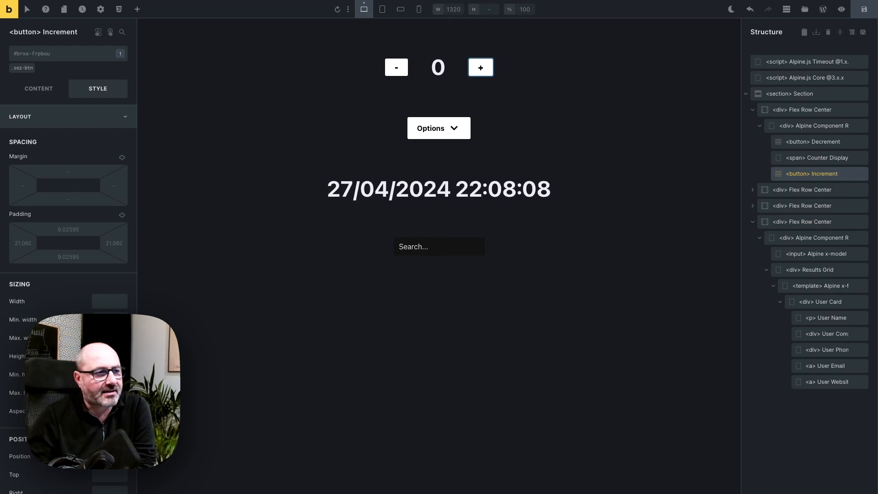
# - Switch to the front-end page and test the counter by incrementing and decrementing it repeatedly, finishing at 1
pyautogui.hotkey('ctrl', 'Right')
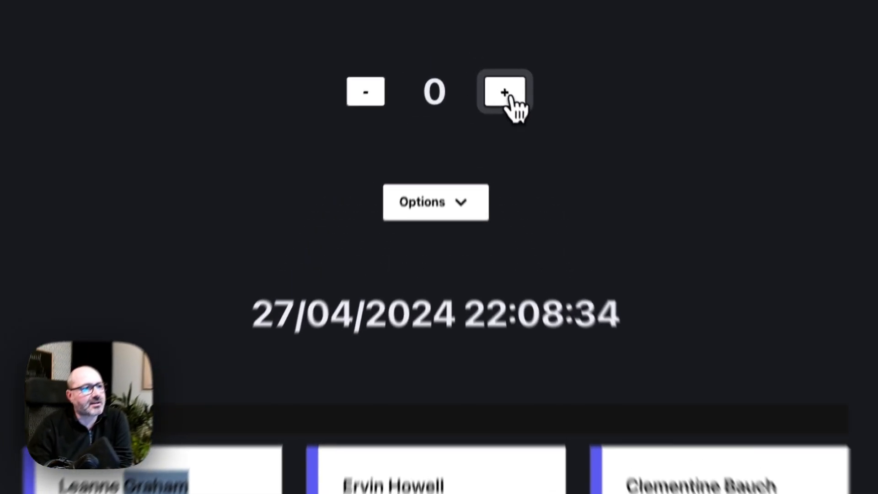
pyautogui.click(480, 56)
pyautogui.click(481, 55)
pyautogui.click(481, 56)
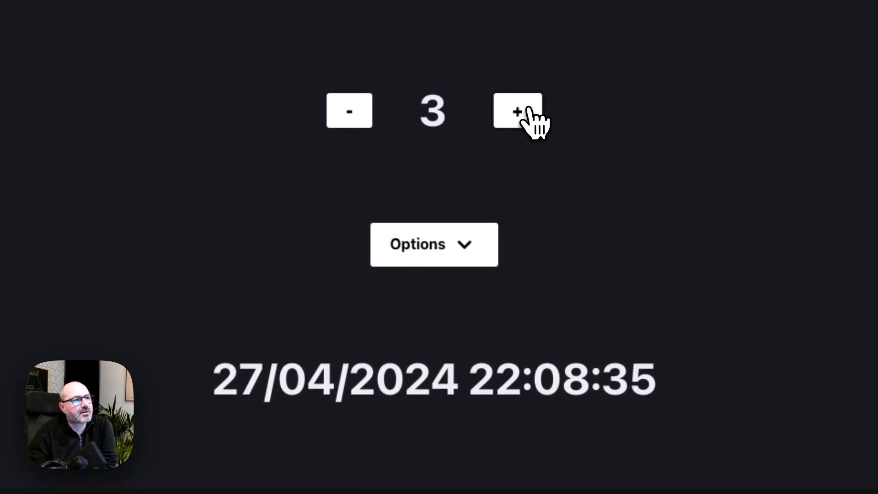
pyautogui.click(481, 55)
pyautogui.click(357, 124)
pyautogui.click(357, 124)
pyautogui.click(358, 123)
pyautogui.click(358, 123)
pyautogui.click(357, 124)
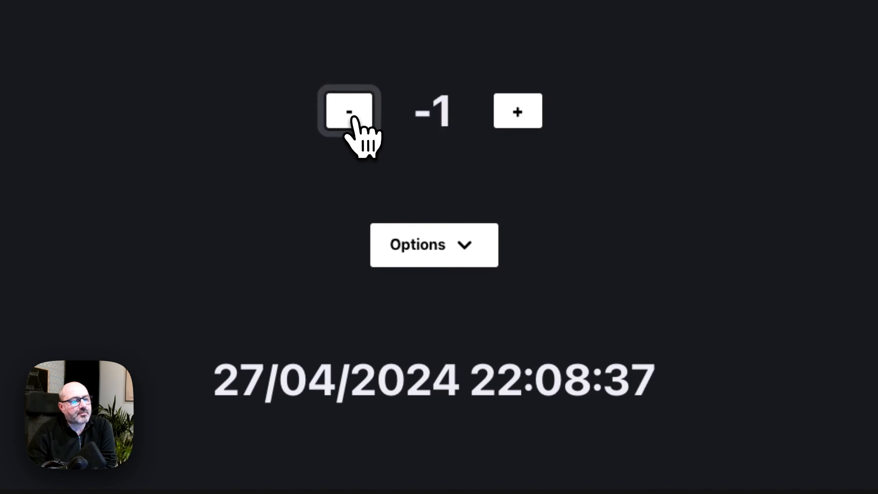
pyautogui.click(358, 123)
pyautogui.click(519, 123)
pyautogui.click(519, 124)
pyautogui.click(519, 124)
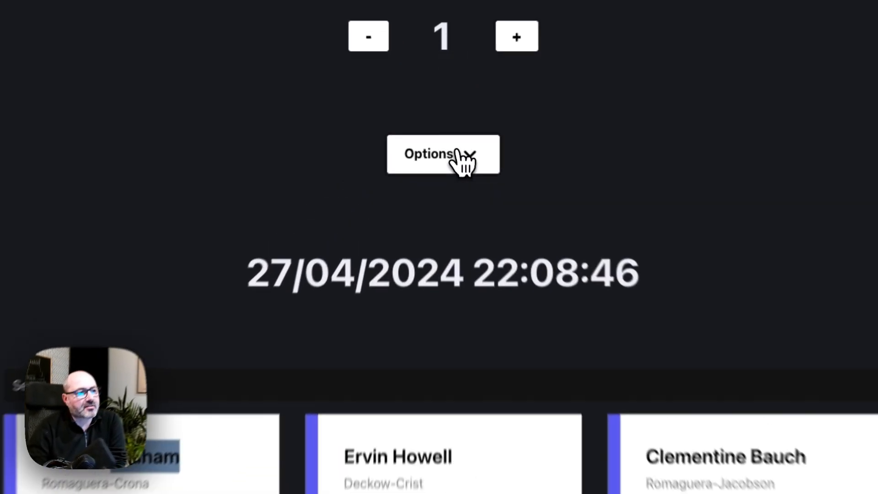
# - Test the Options dropdown by opening and closing it several times, and highlight the live clock text
pyautogui.click(443, 121)
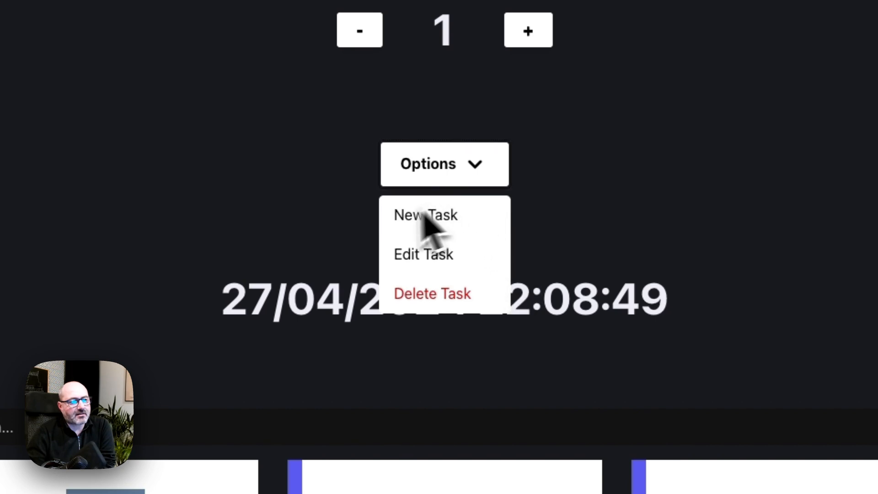
pyautogui.click(478, 173)
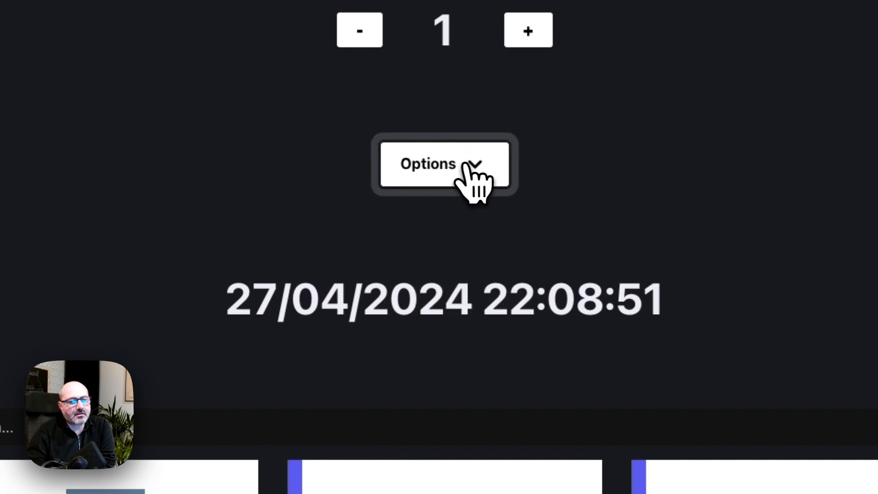
pyautogui.click(463, 164)
pyautogui.click(463, 165)
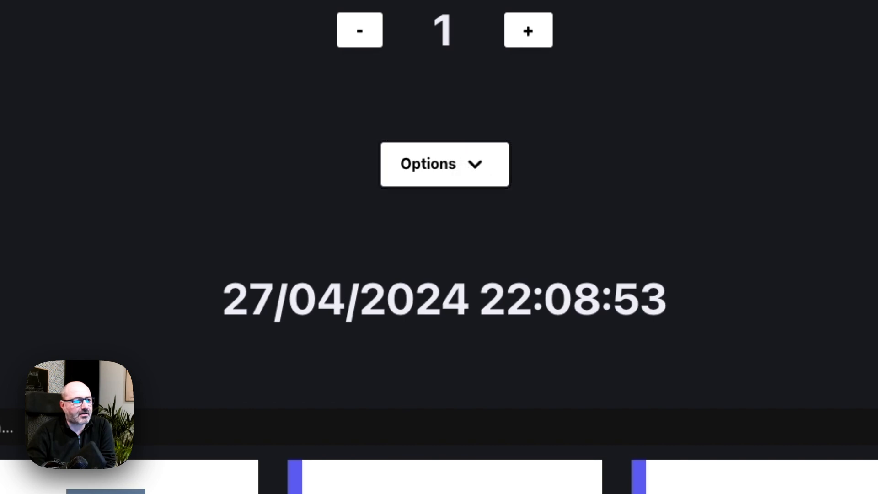
pyautogui.press('Return')
pyautogui.click(452, 157)
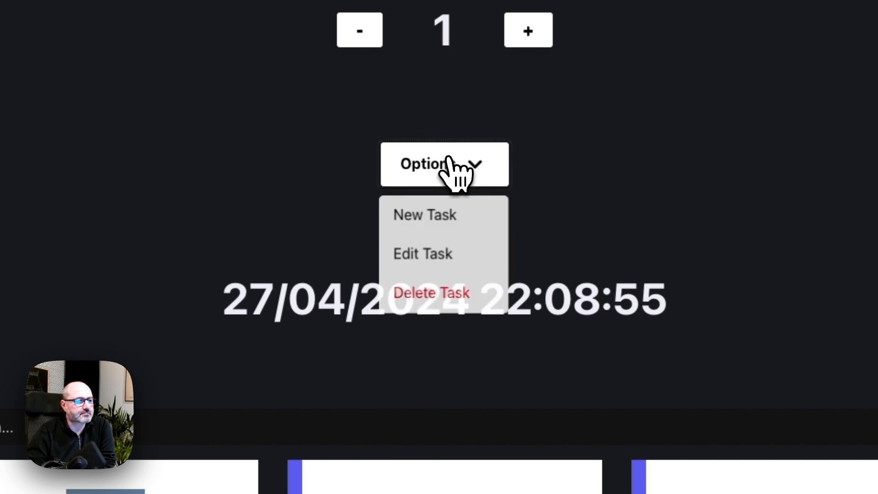
pyautogui.moveTo(221, 304); pyautogui.dragTo(669, 311)
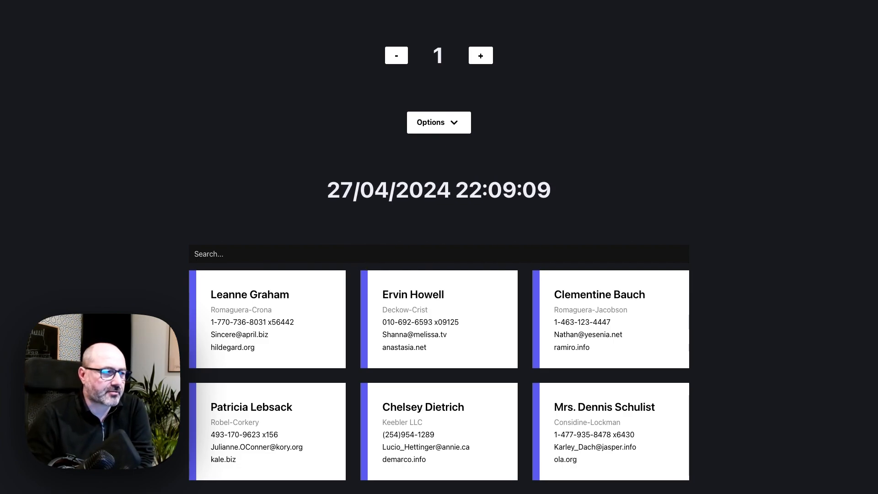
# - Filter the user cards on the page with the search text "Cl"
pyautogui.scroll(-3, 364, 293)
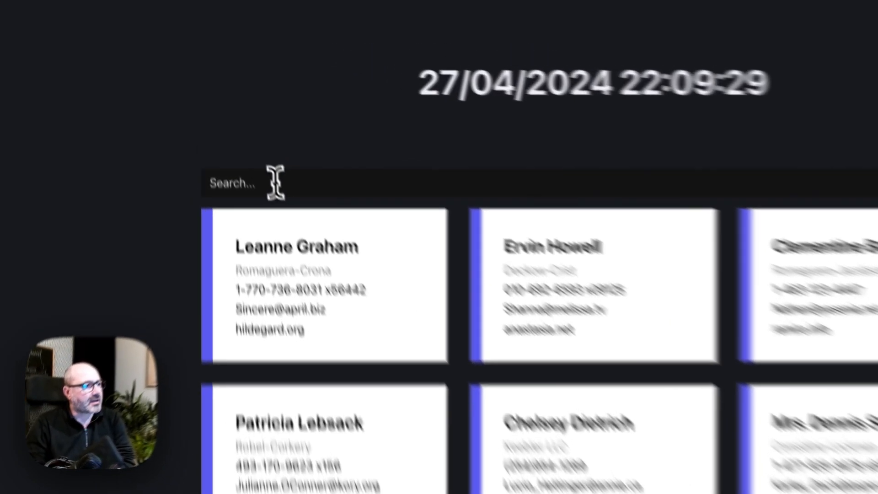
pyautogui.click(216, 116)
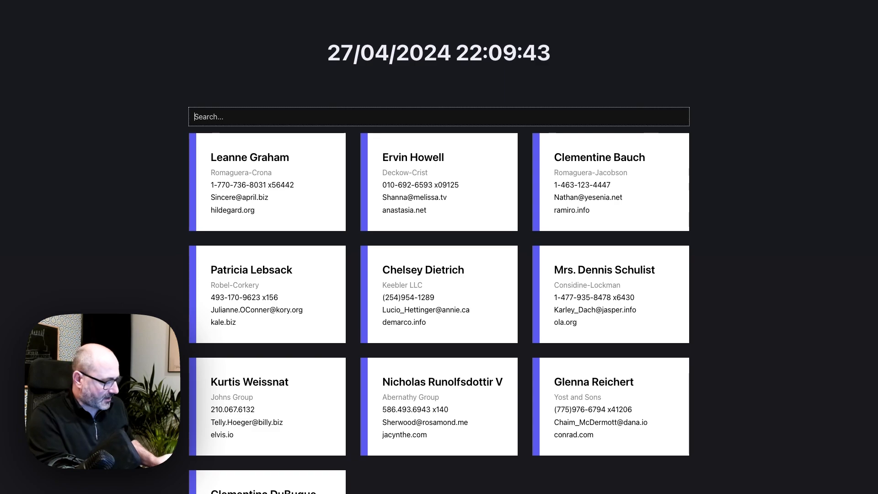
pyautogui.write('C')
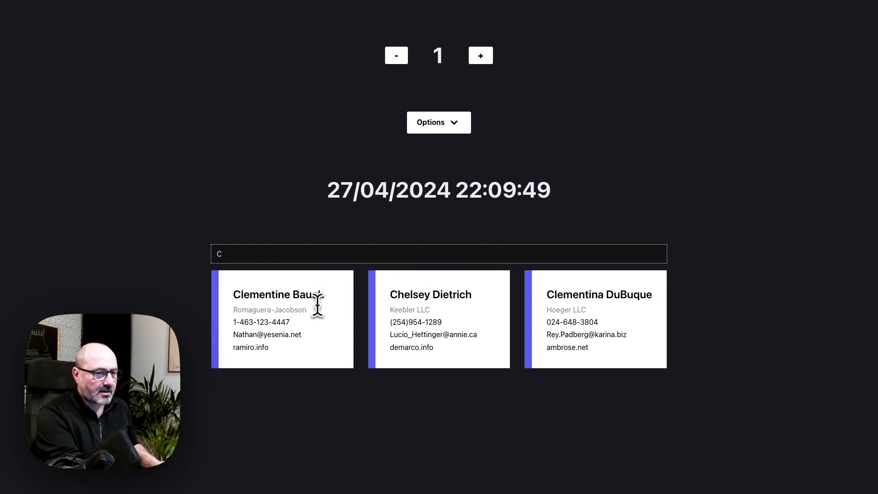
pyautogui.write('l')
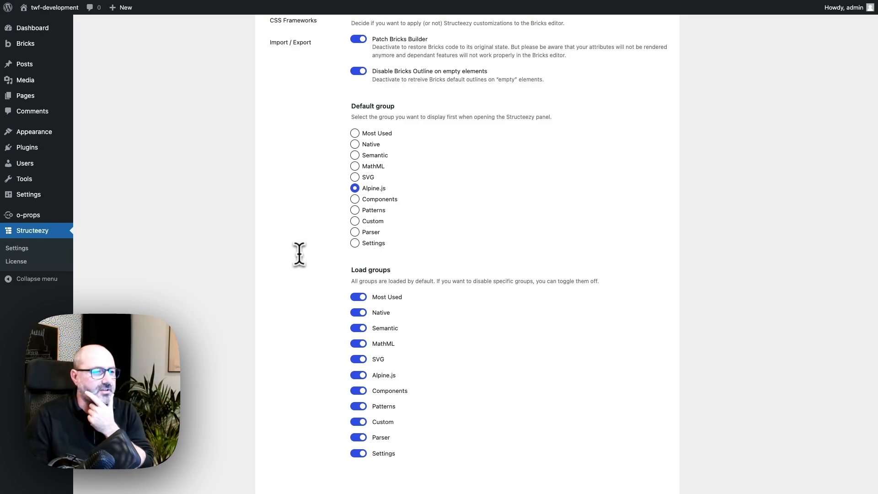
# - Disable the MathML group under Load groups in the Structeezy general preferences
pyautogui.scroll(5, 298, 273)
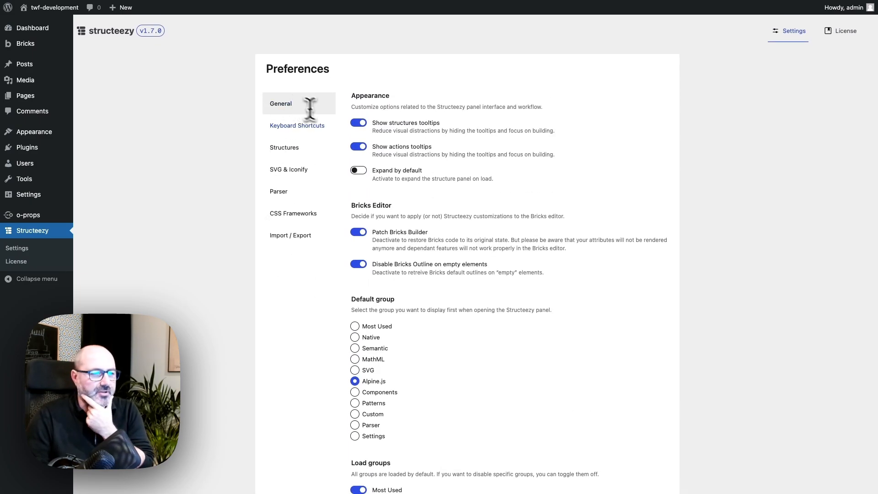
pyautogui.scroll(-5, 333, 265)
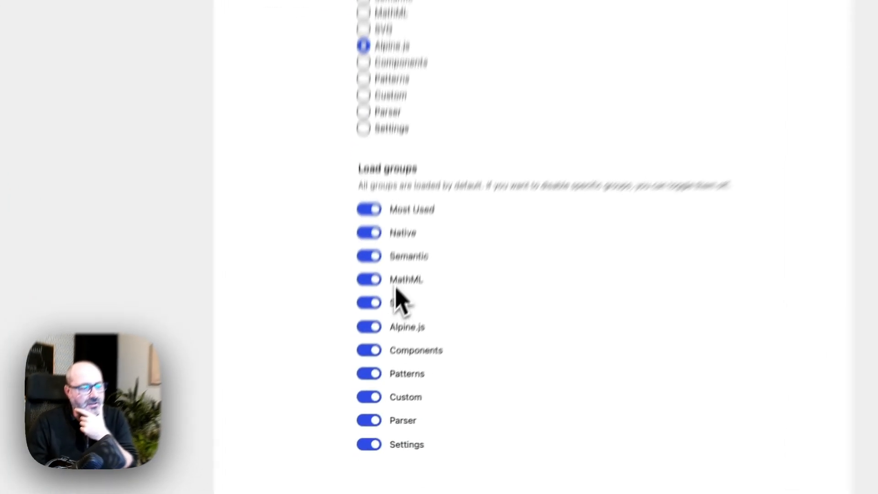
pyautogui.moveTo(376, 349); pyautogui.dragTo(409, 353)
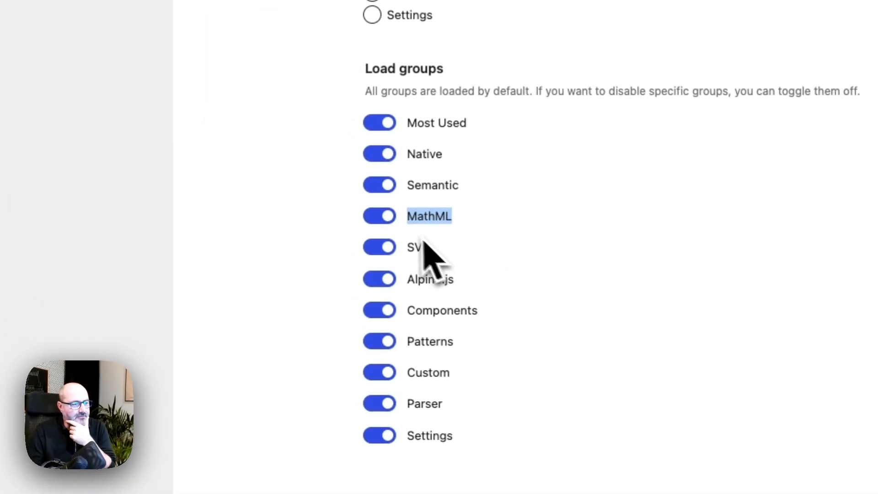
pyautogui.click(383, 219)
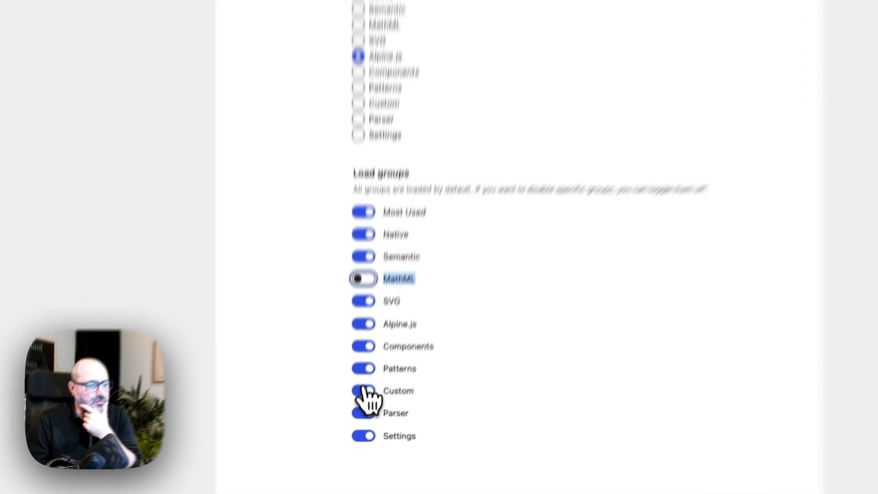
# - Try disabling the Custom and Patterns groups, and re-enable both
pyautogui.click(360, 422)
pyautogui.click(358, 407)
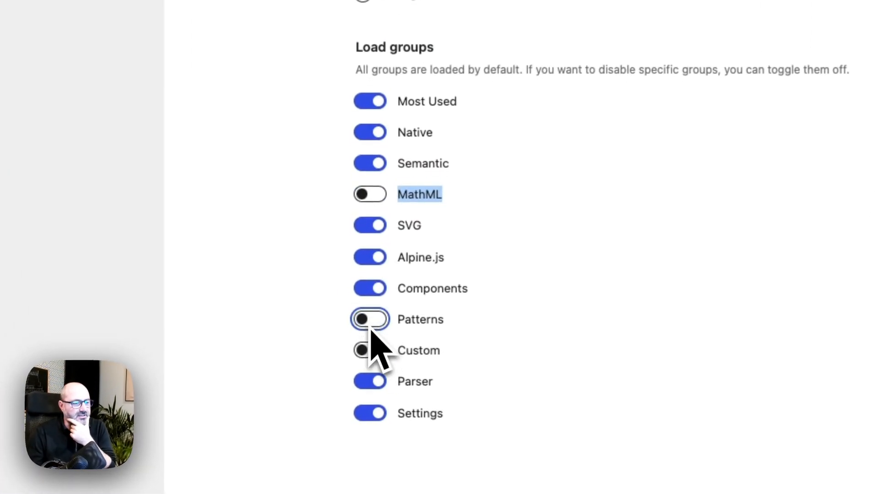
pyautogui.click(358, 407)
pyautogui.click(371, 350)
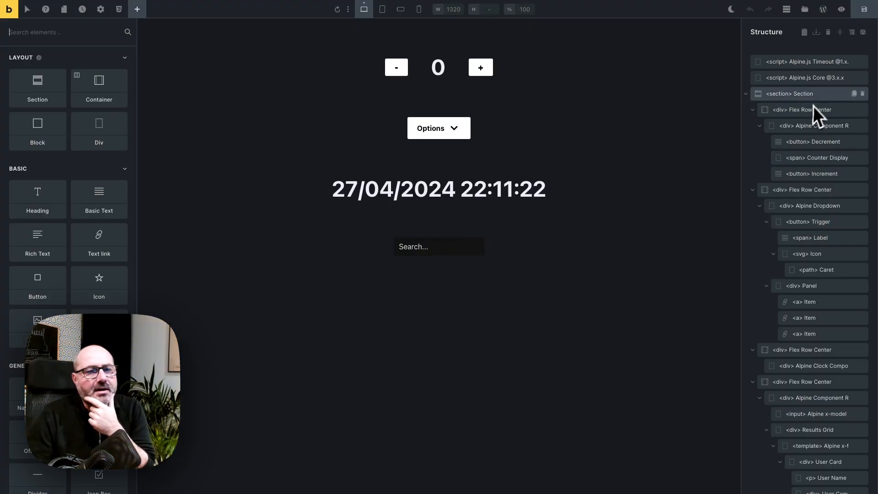
# - In the Bricks editor, open the floating Structeezy panel and look through its available structure groups
pyautogui.click(851, 32)
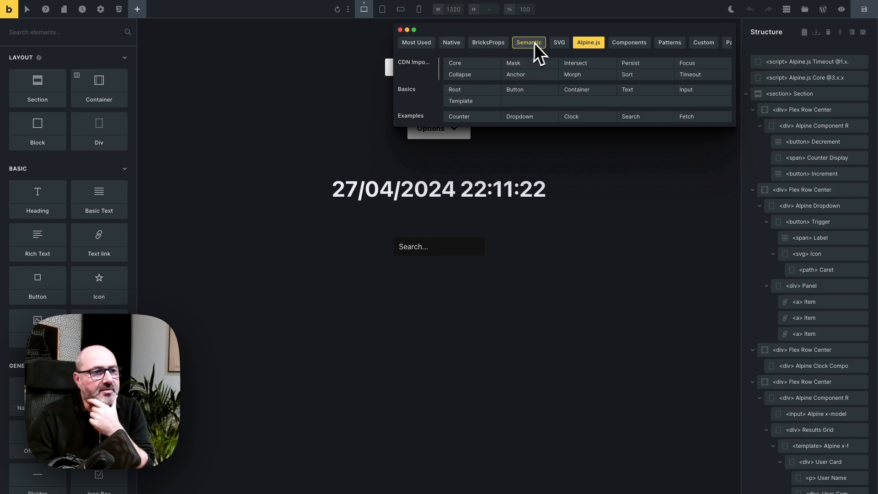
pyautogui.hscroll(1, 540, 42)
pyautogui.hscroll(-1, 539, 43)
pyautogui.hscroll(1, 539, 42)
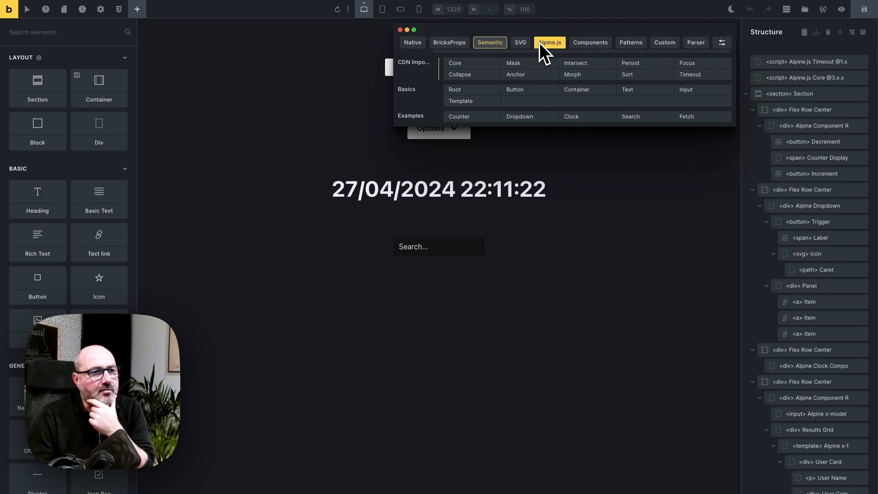
pyautogui.hscroll(-1, 523, 42)
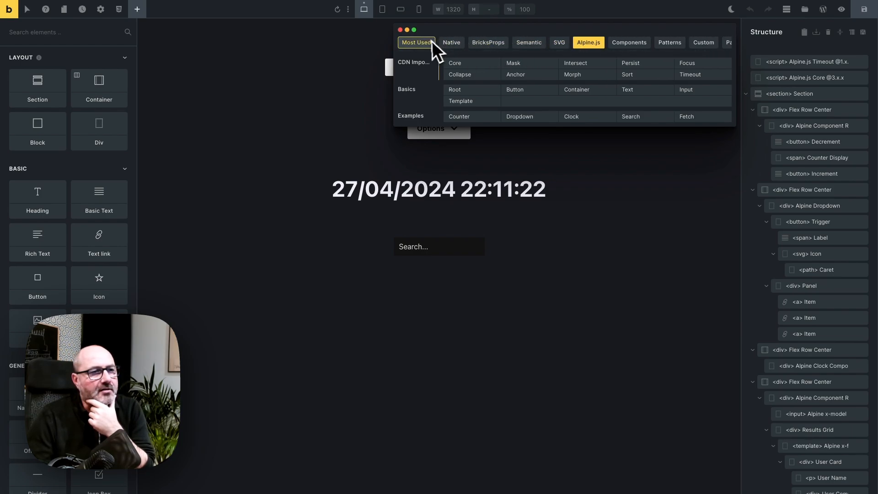
pyautogui.hscroll(1, 619, 42)
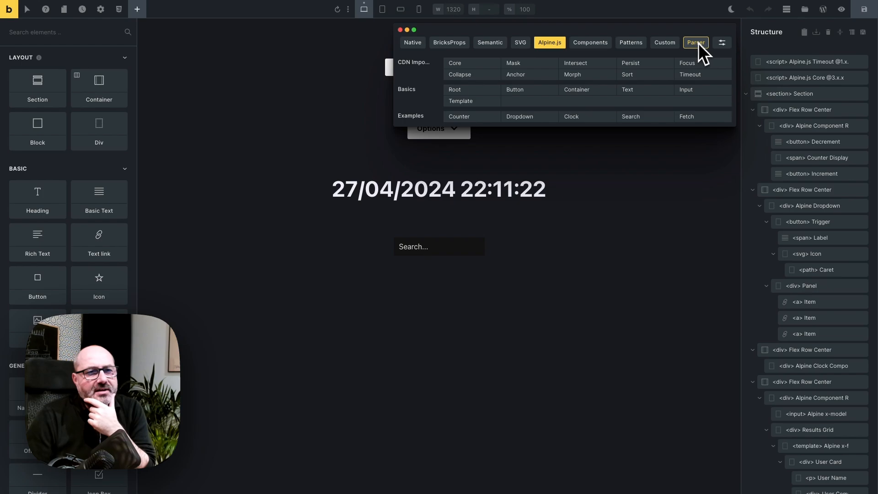
# - Delete the Alpine.js Timeout and Alpine.js Core script elements from the page structure
pyautogui.moveTo(840, 67)
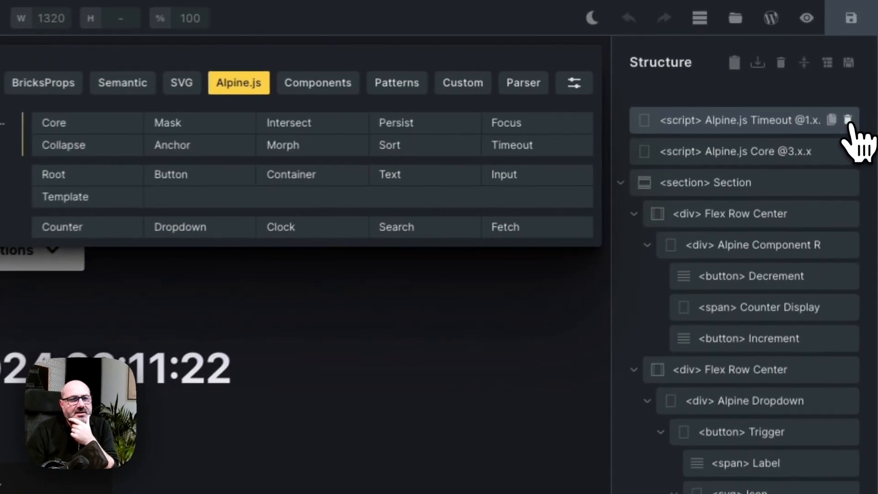
pyautogui.click(847, 120)
pyautogui.click(847, 120)
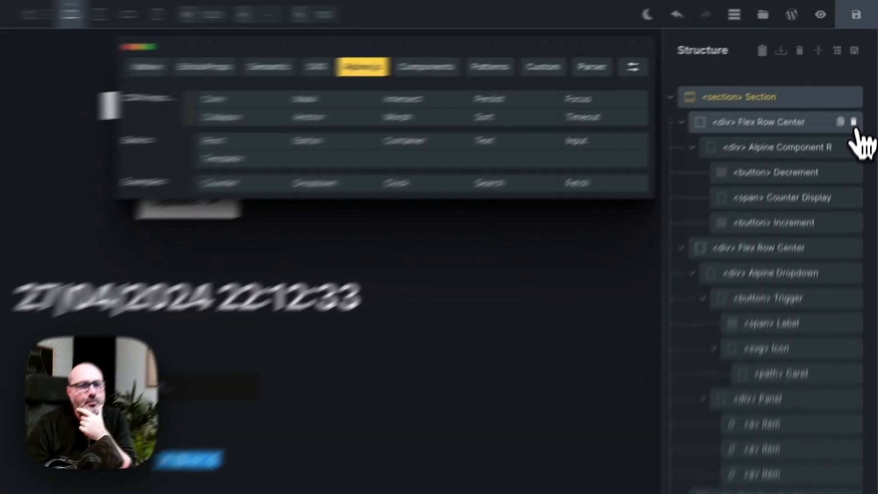
pyautogui.scroll(-2, 849, 158)
pyautogui.scroll(2, 864, 100)
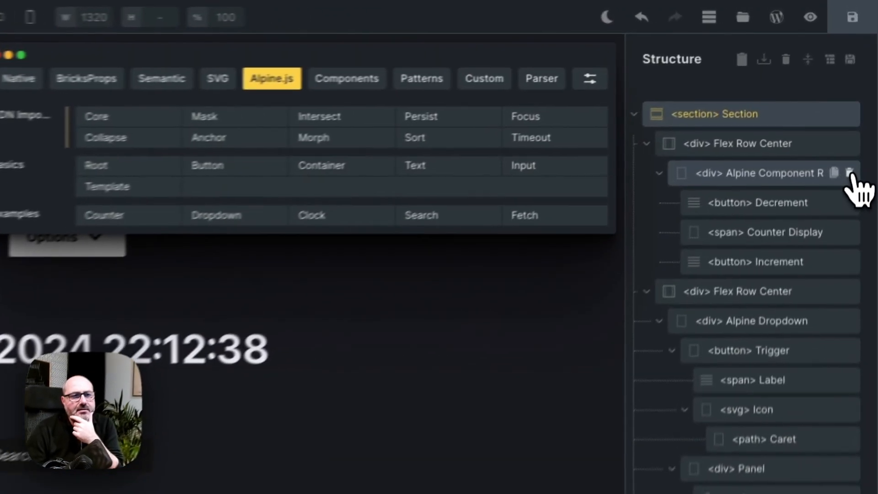
# - Delete the counter component and the dropdown, clock and search rows, keeping one empty Flex Row Center in the section
pyautogui.click(863, 93)
pyautogui.click(847, 185)
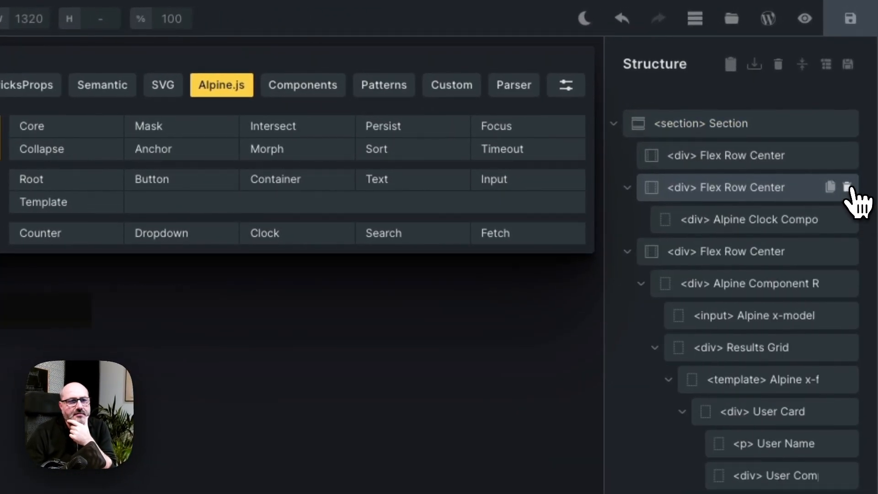
pyautogui.click(847, 186)
pyautogui.click(847, 186)
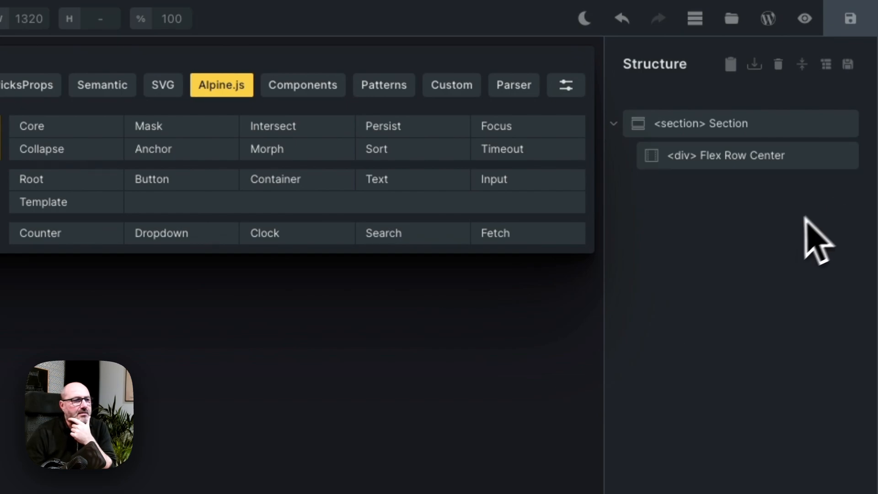
# - Move the floating structures panel lower on the canvas and add the Alpine.js Core script above the section
pyautogui.moveTo(329, 60); pyautogui.dragTo(150, 493)
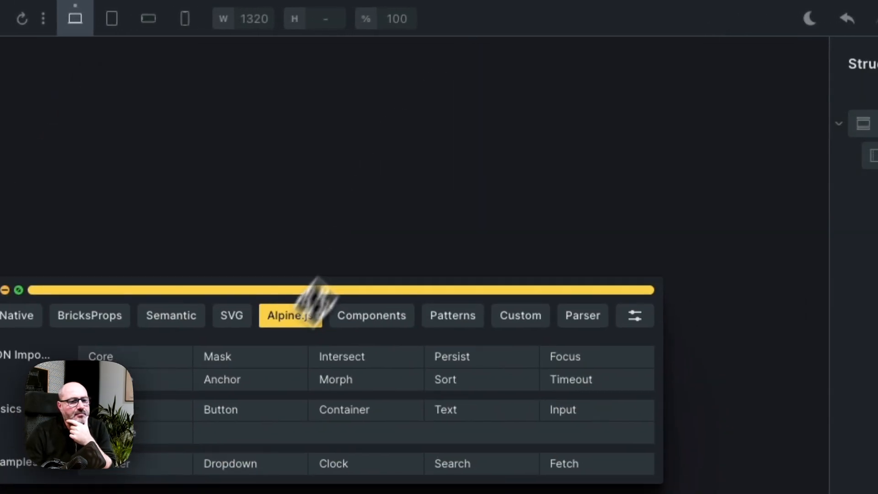
pyautogui.moveTo(346, 493); pyautogui.dragTo(284, 328)
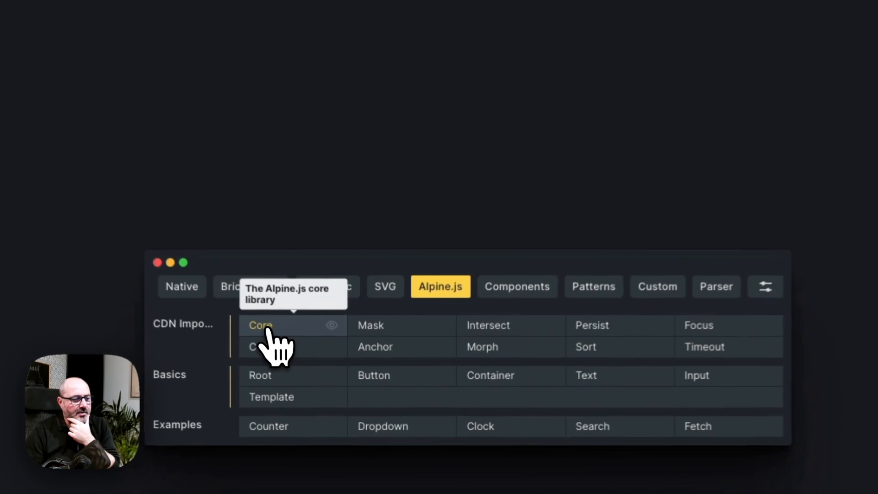
pyautogui.click(314, 394)
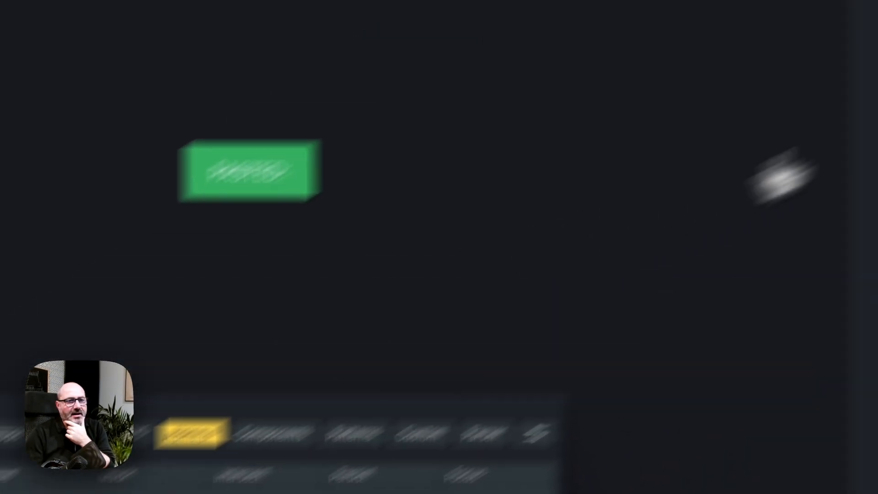
pyautogui.moveTo(744, 172); pyautogui.dragTo(720, 105)
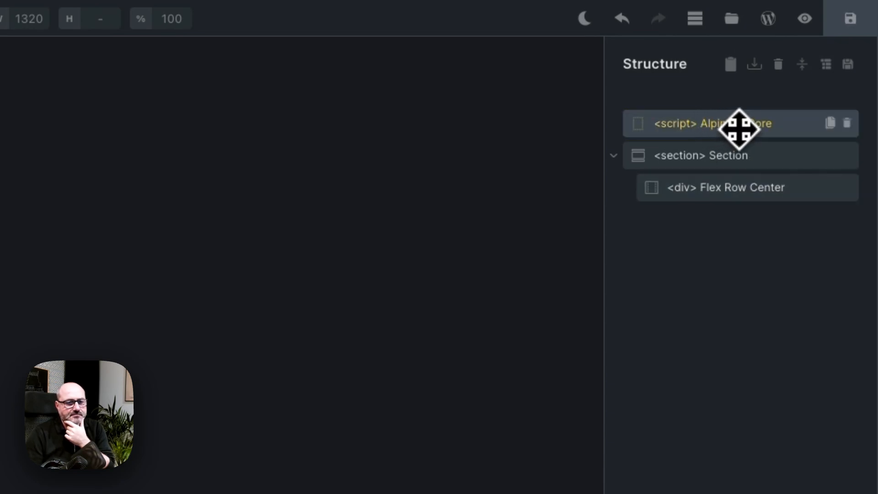
pyautogui.click(739, 130)
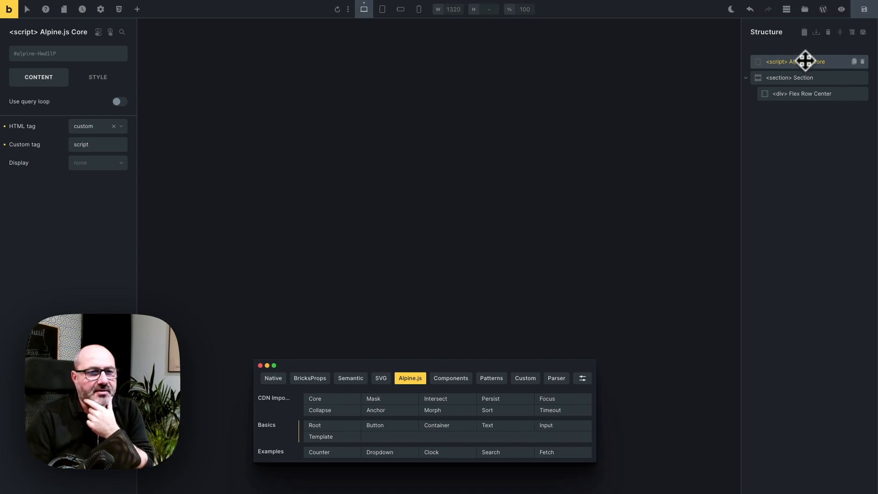
# - Add an Alpine.js Root element inside the empty Flex Row Center div
pyautogui.click(800, 93)
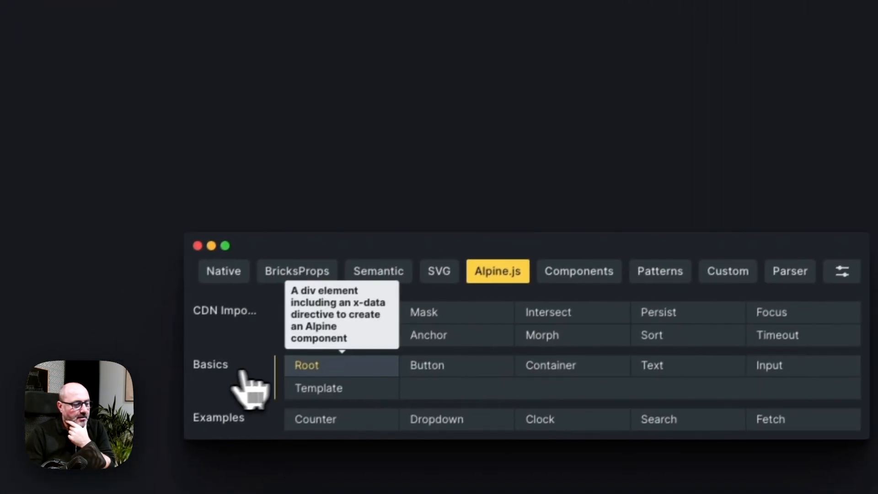
pyautogui.click(324, 363)
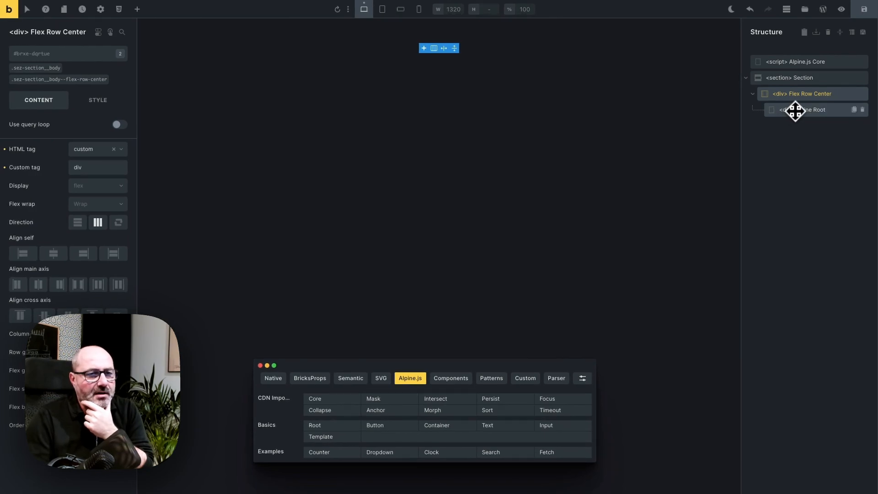
# - Replace the Alpine Root element's default x-data attribute value with an empty object {}
pyautogui.click(796, 111)
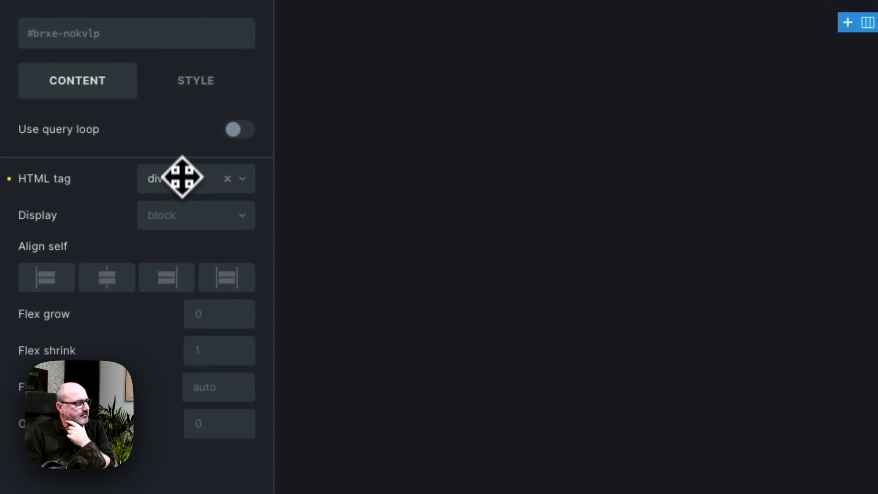
pyautogui.click(196, 83)
pyautogui.click(97, 249)
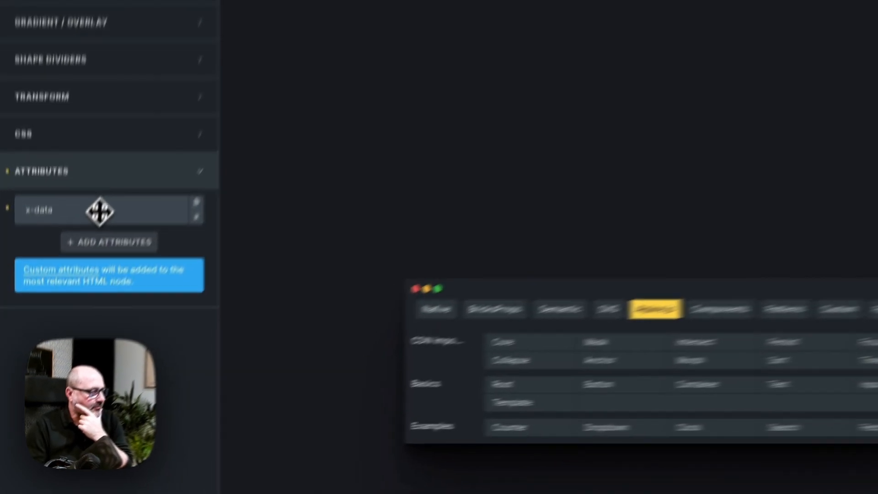
pyautogui.click(99, 211)
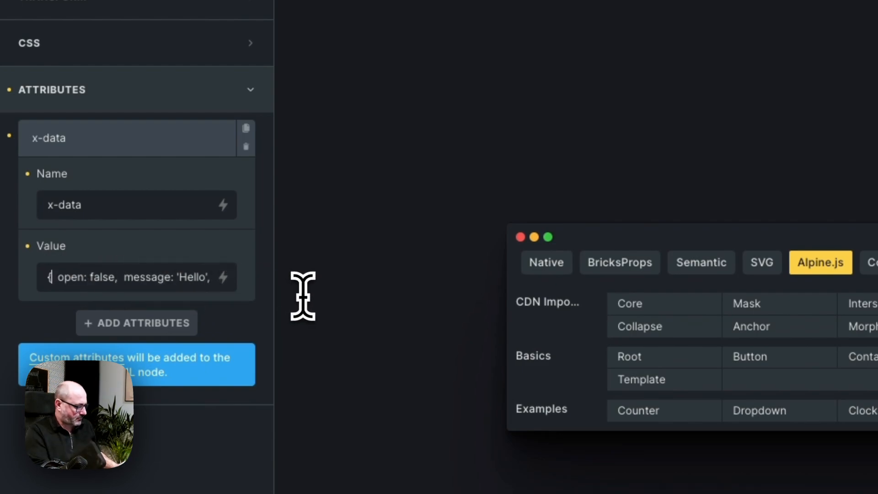
pyautogui.hotkey('ctrl', 'a')
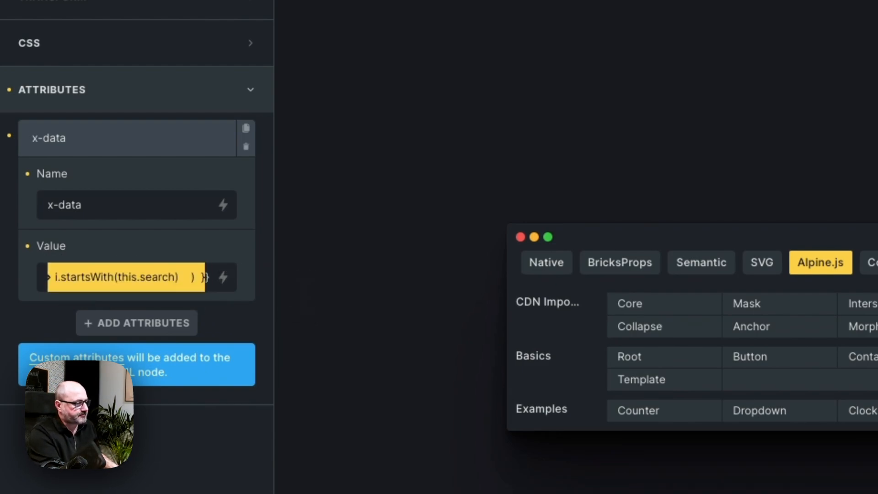
pyautogui.press('BackSpace')
pyautogui.write('{}')
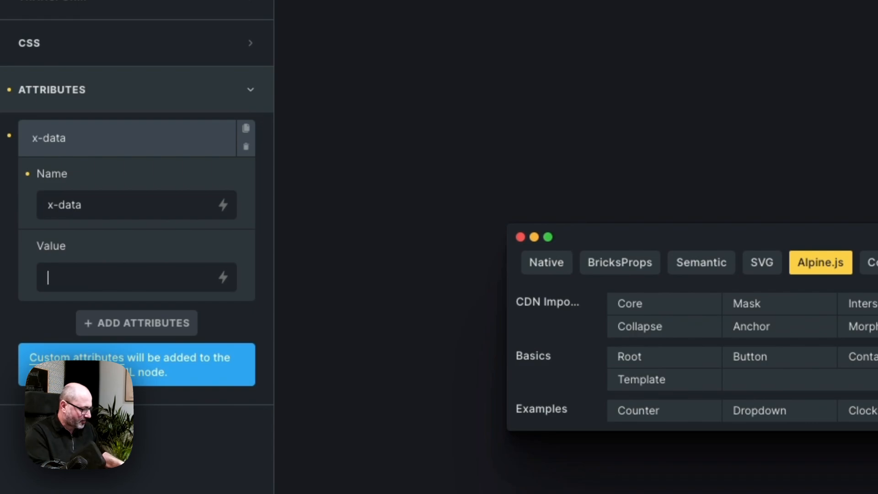
pyautogui.write('{}')
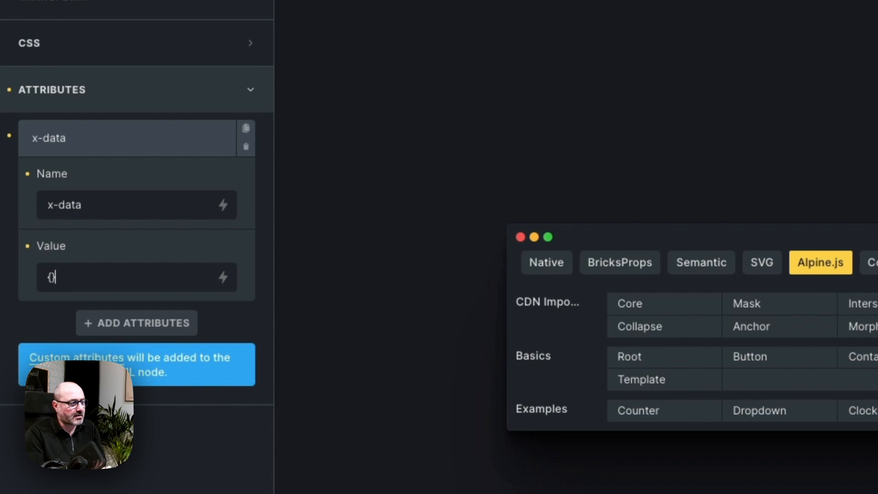
# - Define a message property with the text 'Hello Structeezy Lovers' inside the braces of the Alpine Root's x-data value
pyautogui.click(51, 276)
pyautogui.write('messa')
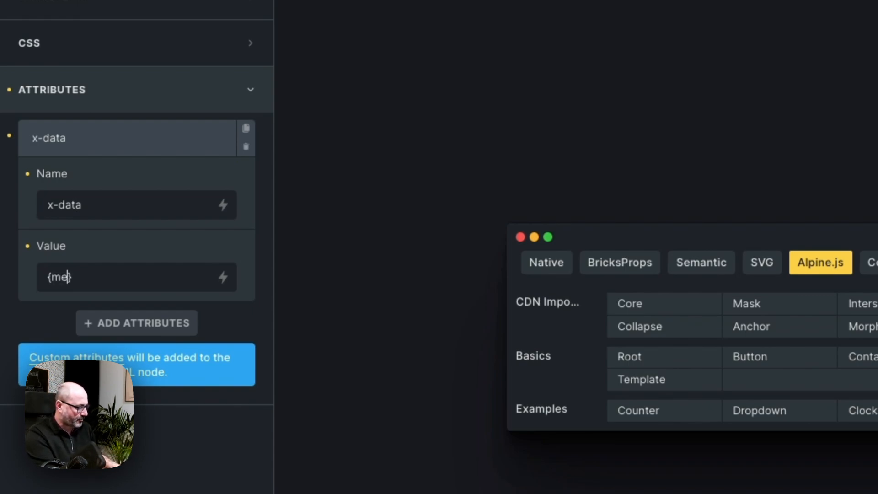
pyautogui.write('ge')
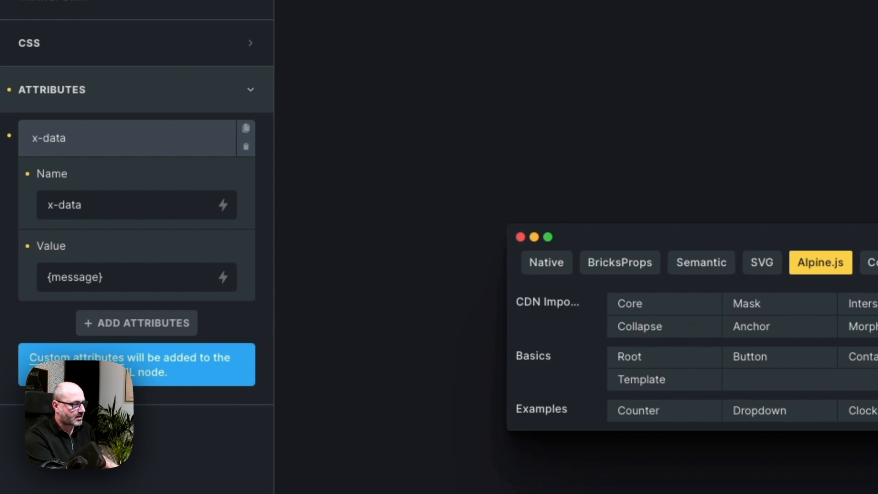
pyautogui.write(': ')
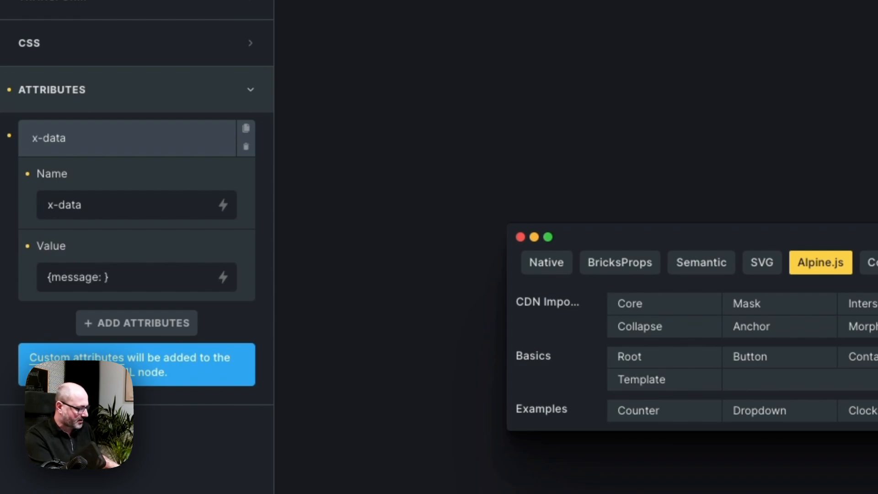
pyautogui.write("'")
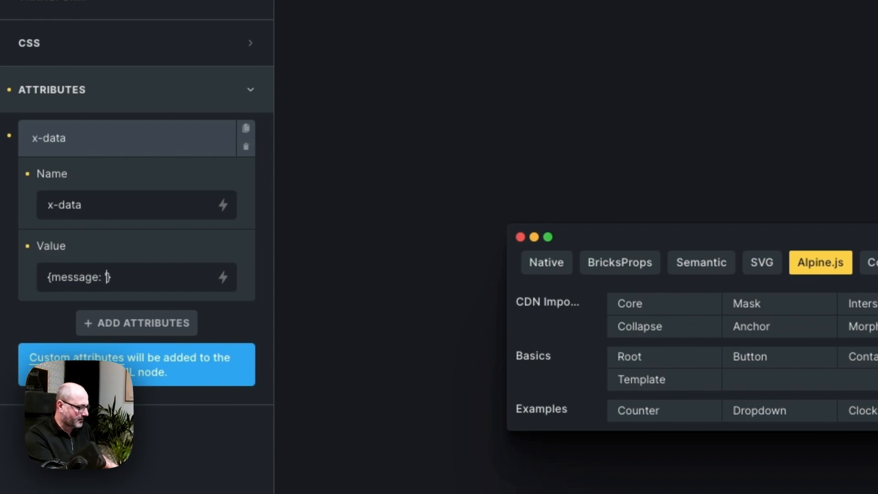
pyautogui.write("'Heell")
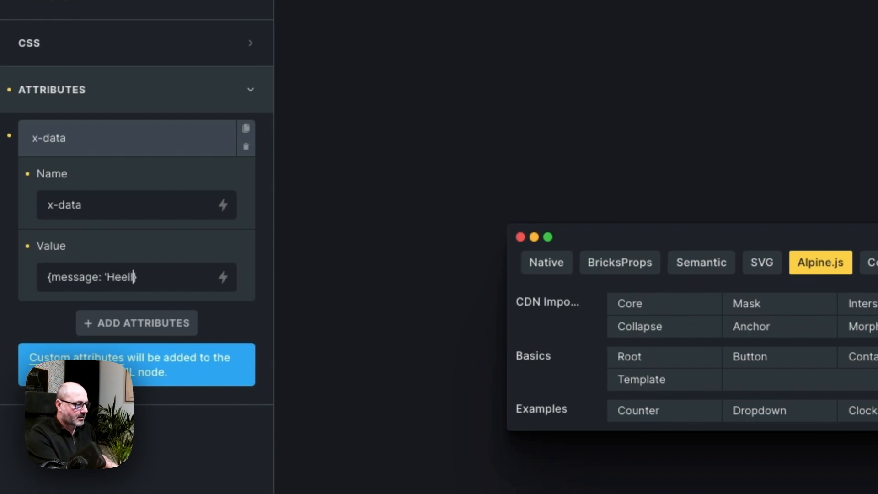
pyautogui.press('BackSpace')
pyautogui.press('BackSpace')
pyautogui.press('BackSpace')
pyautogui.write('llo Stru')
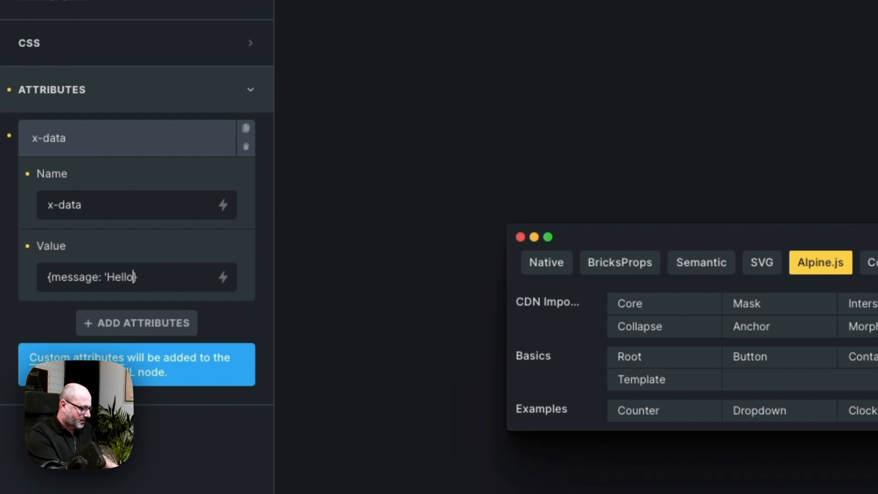
pyautogui.write('cteezy Lov')
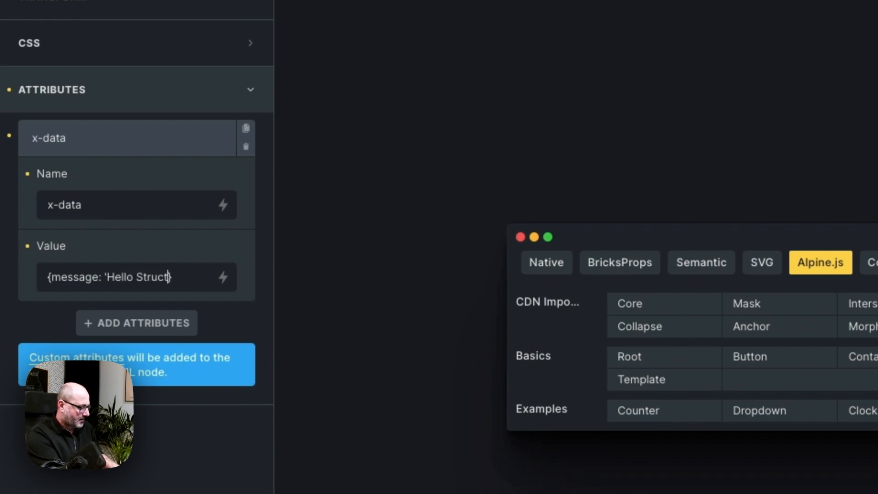
pyautogui.write('ers')
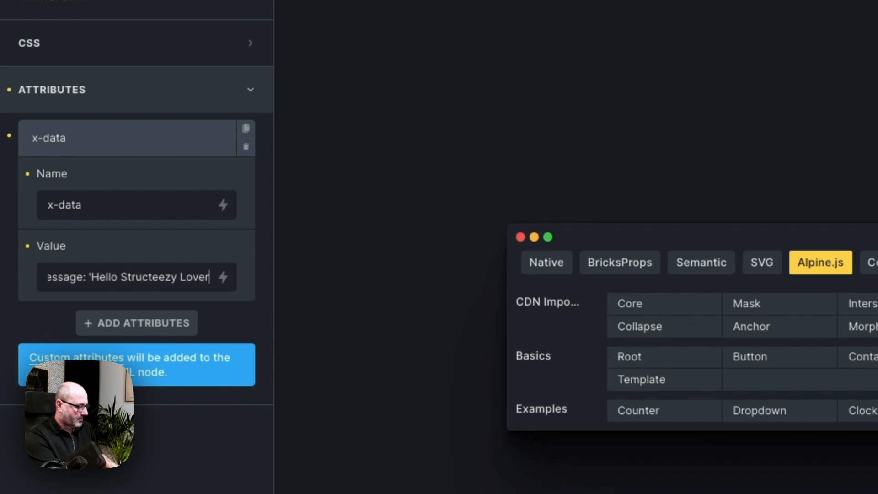
pyautogui.write("'")
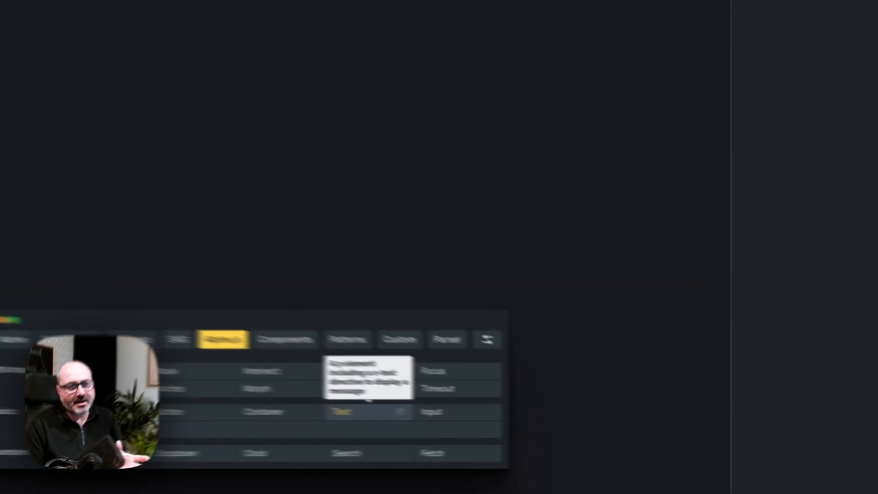
# - Add an Alpine Text element inside the Alpine Root and open its x-text attribute
pyautogui.click(239, 406)
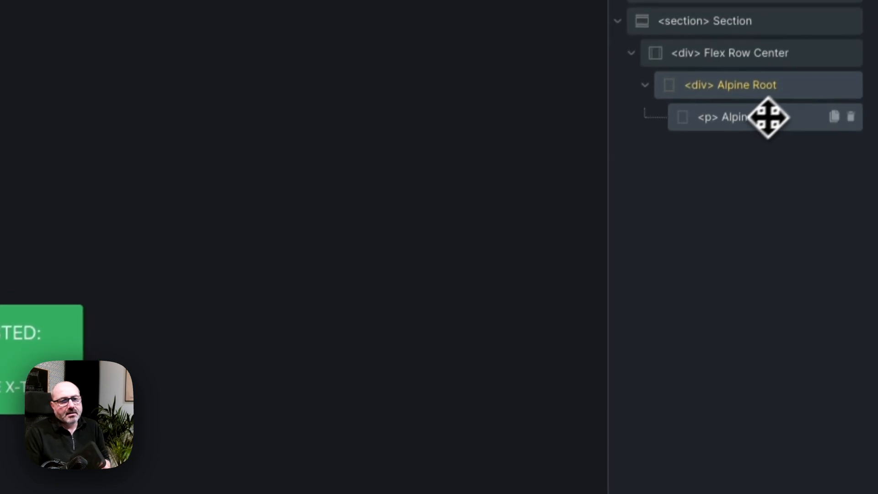
pyautogui.click(749, 136)
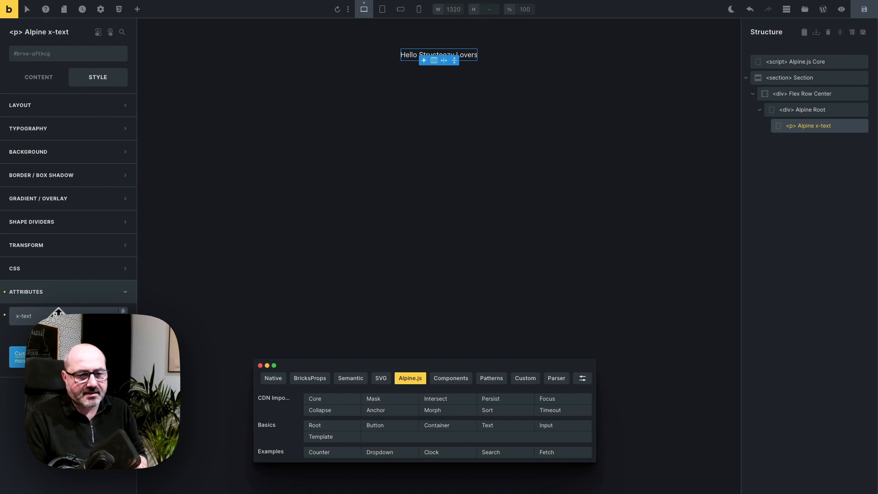
pyautogui.click(58, 315)
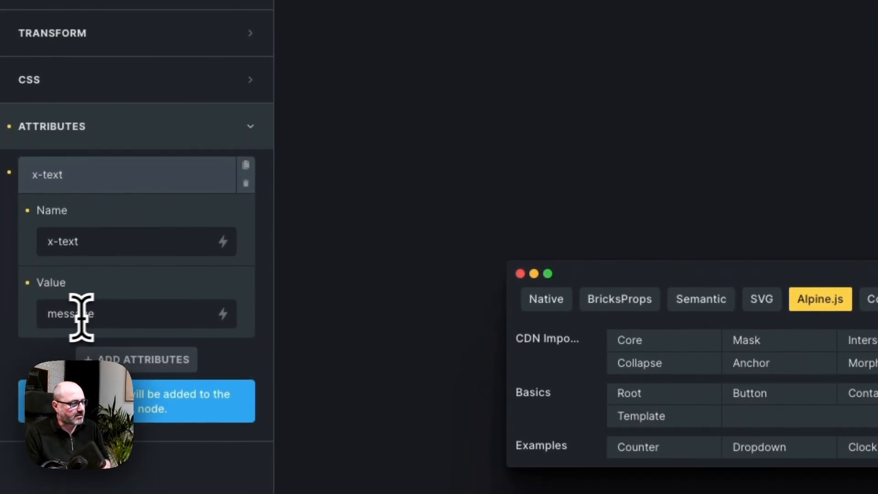
pyautogui.click(104, 316)
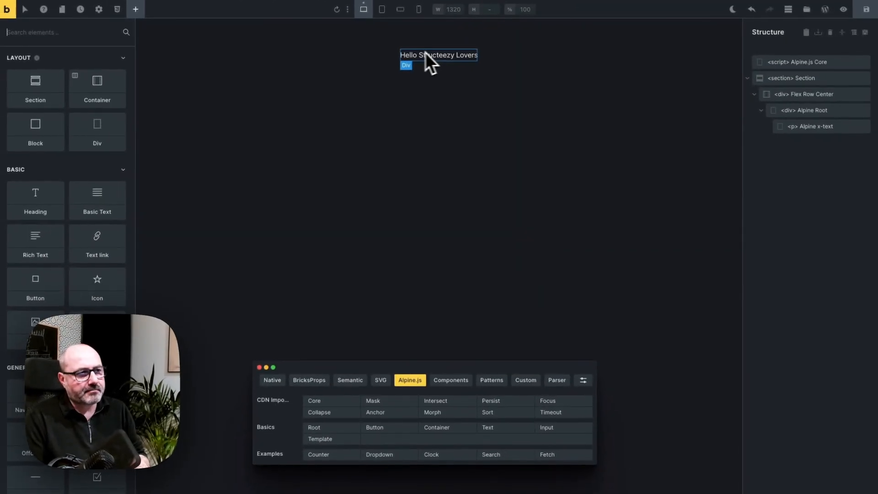
# - Add an Alpine Input element inside the Alpine Root, below the x-text paragraph
pyautogui.click(460, 57)
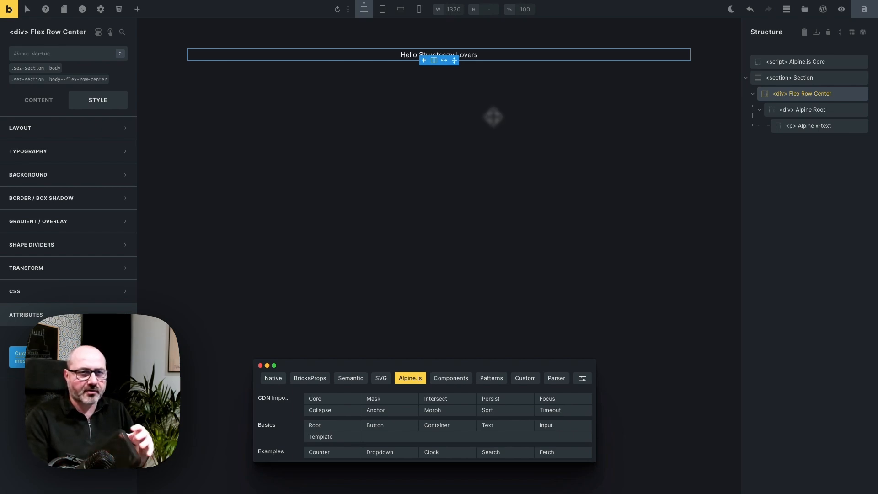
pyautogui.click(789, 133)
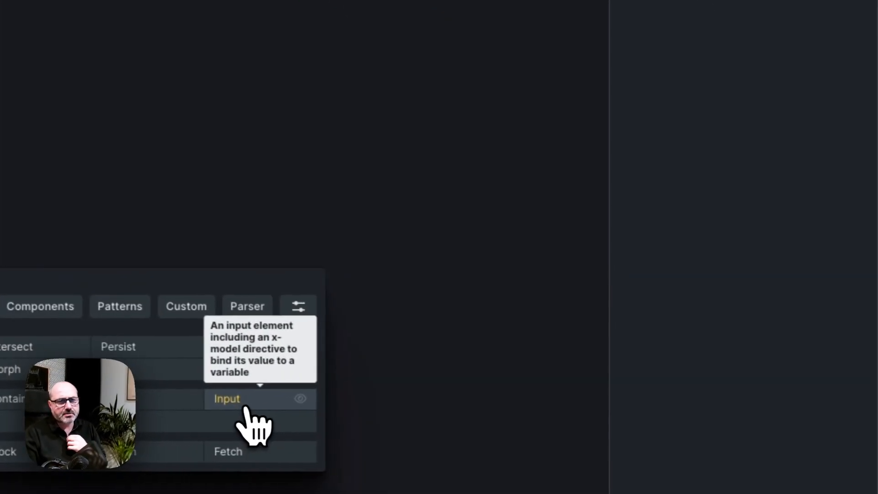
pyautogui.click(246, 407)
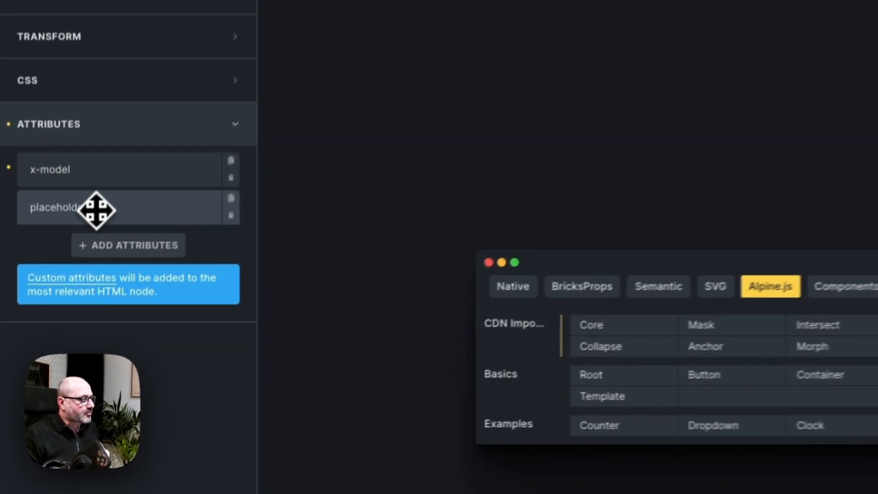
# - Set the input element's placeholder attribute value to "Text Value"
pyautogui.click(53, 327)
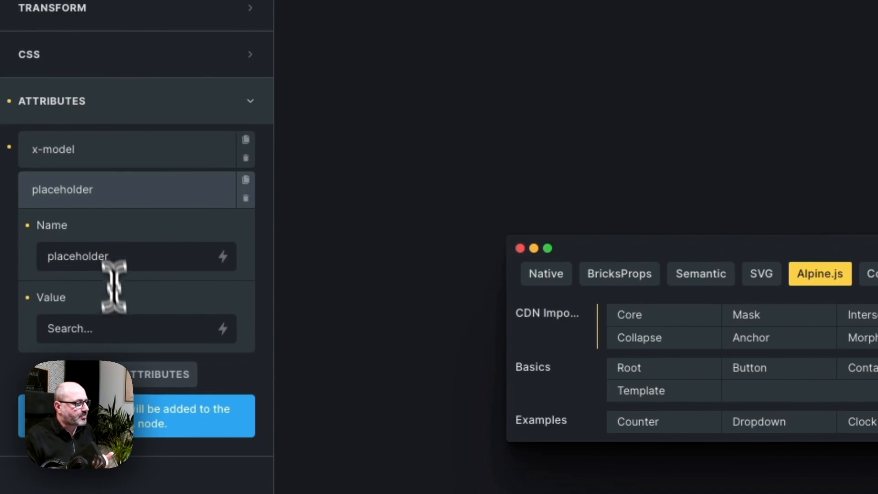
pyautogui.click(64, 400)
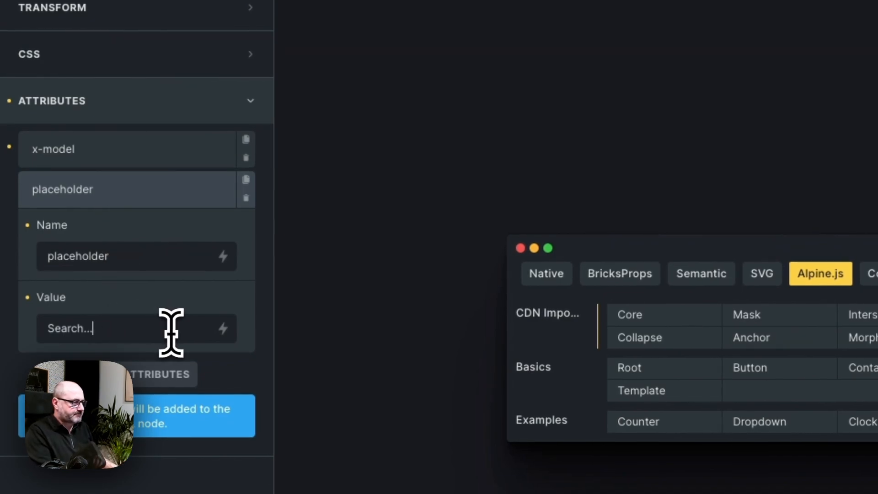
pyautogui.press('super+a')
pyautogui.write('Te')
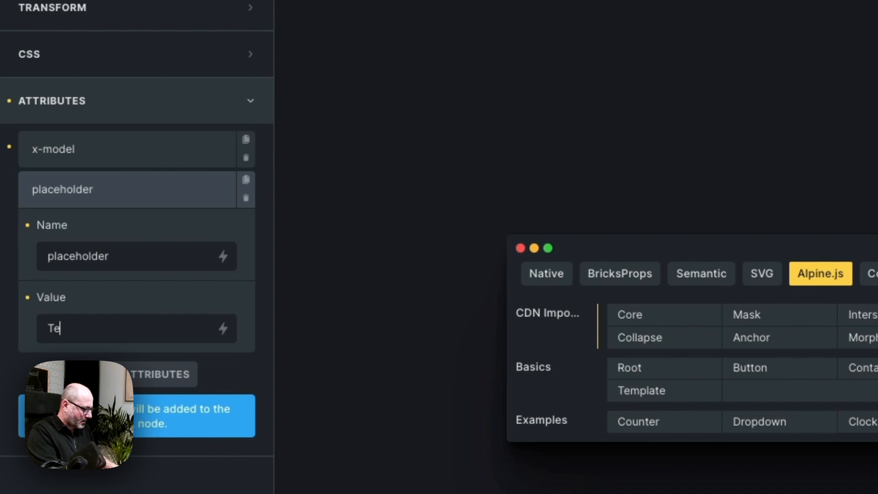
pyautogui.write('xt Value')
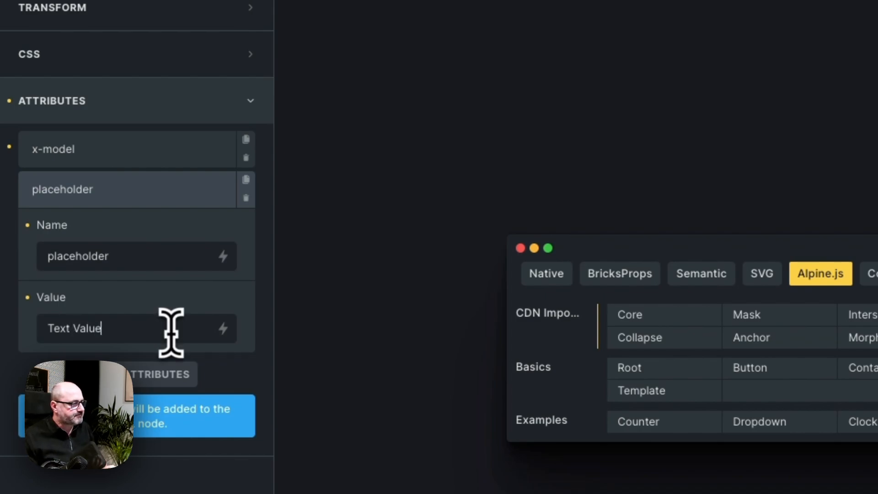
pyautogui.click(180, 198)
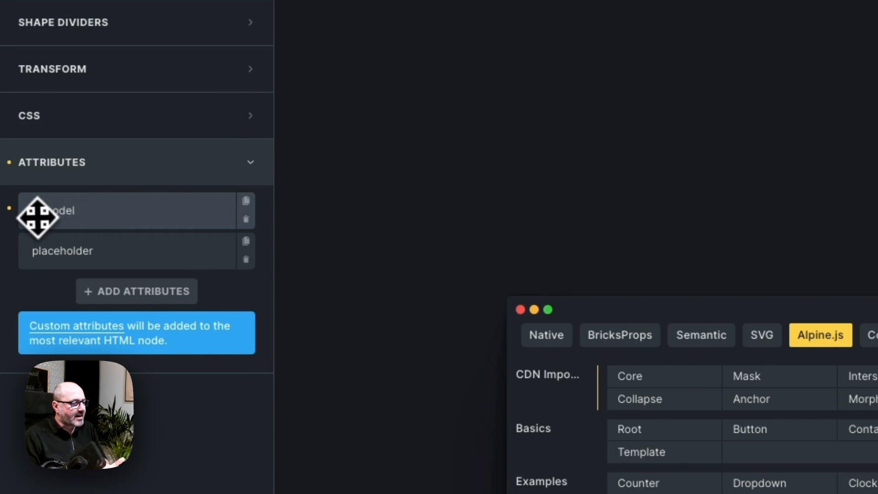
# - Set the input element's x-model attribute value to message
pyautogui.click(123, 215)
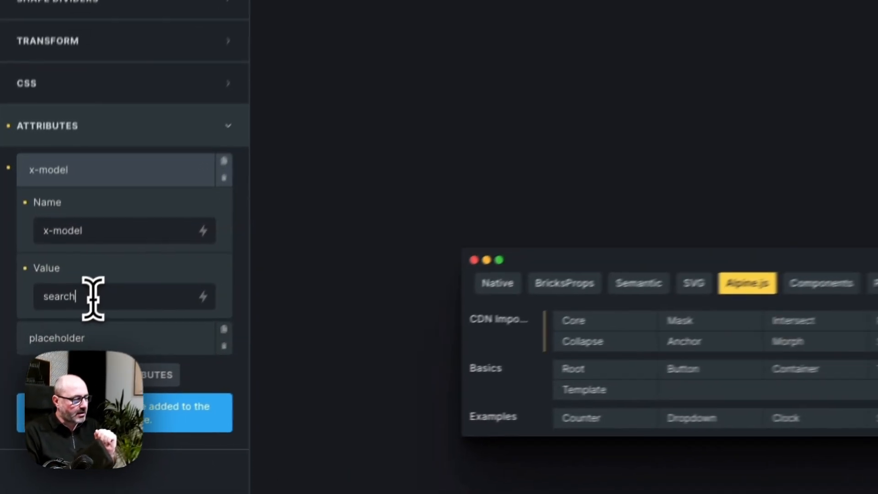
pyautogui.doubleClick(17, 387)
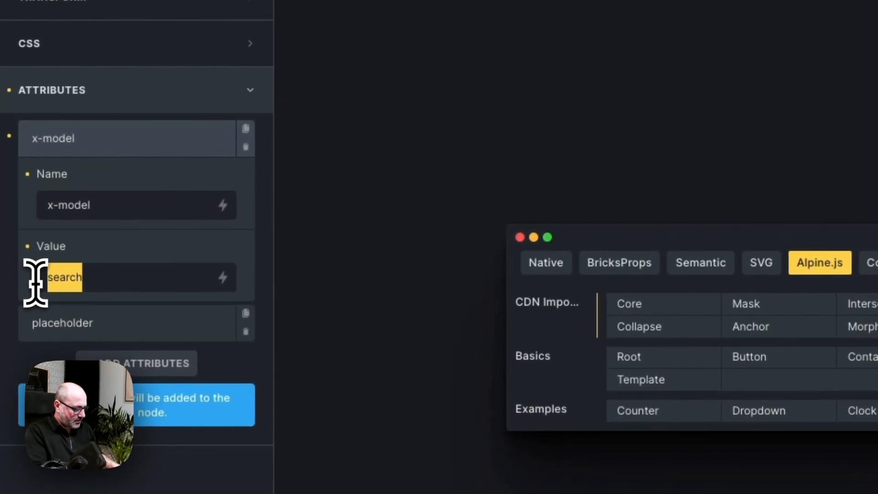
pyautogui.write('message')
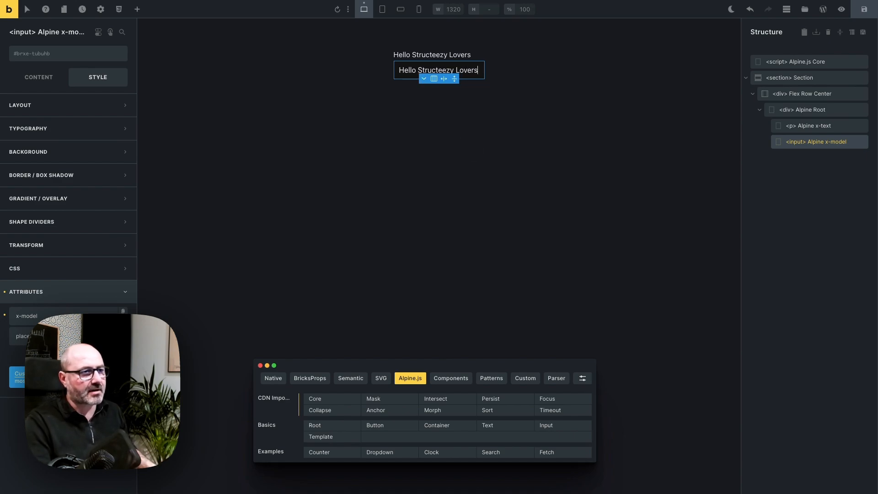
# - Test the live binding by changing "Lovers" to "Users" in the input field on the canvas
pyautogui.press('BackSpace')
pyautogui.press('BackSpace')
pyautogui.press('BackSpace')
pyautogui.press('BackSpace')
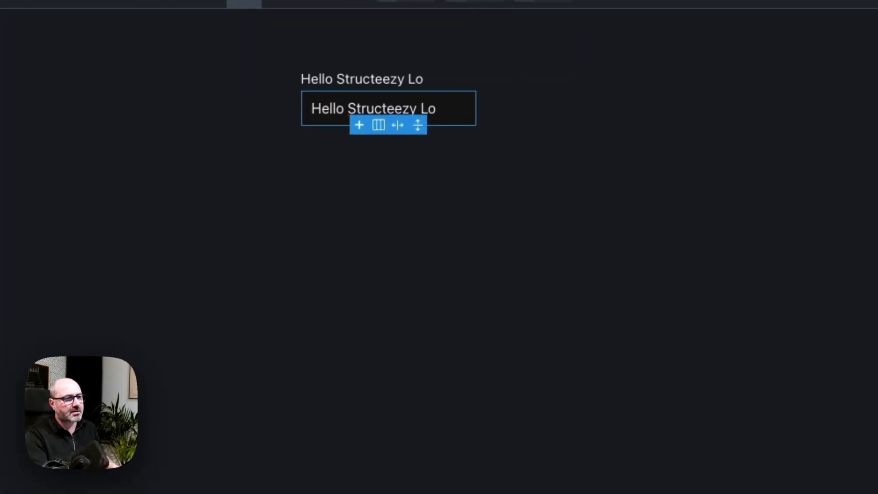
pyautogui.press('BackSpace')
pyautogui.press('BackSpace')
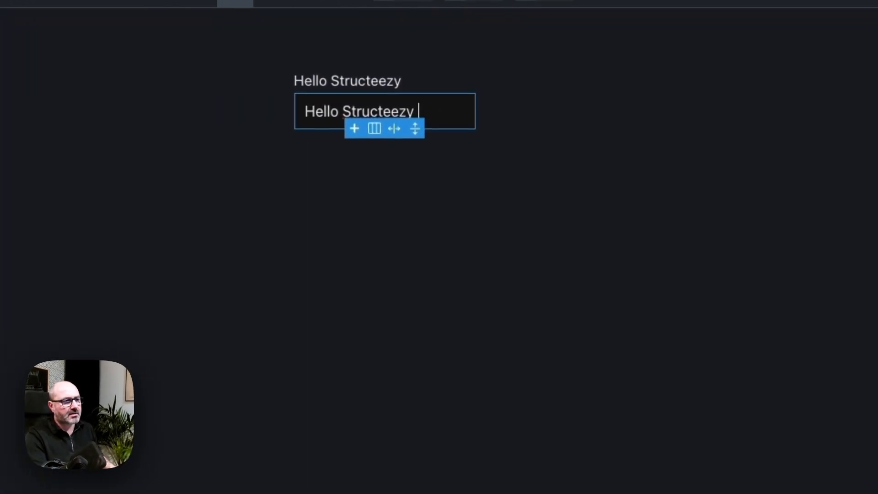
pyautogui.write('Usz')
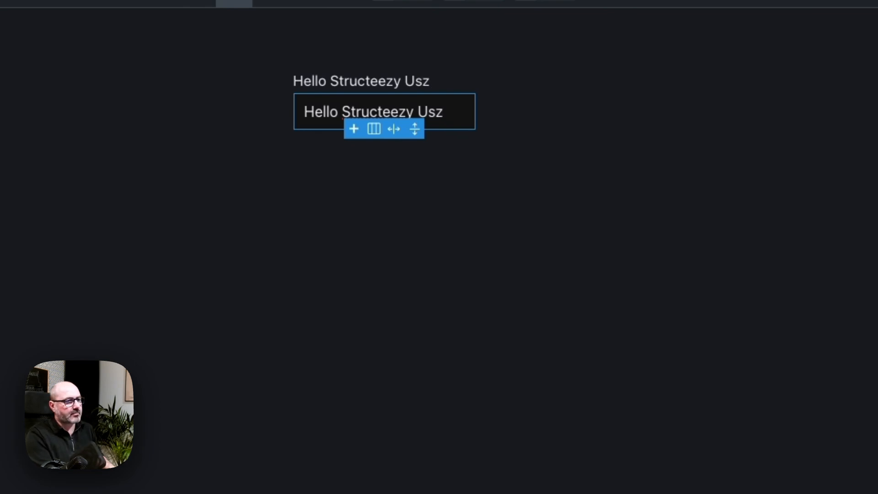
pyautogui.press('BackSpace')
pyautogui.write('e')
pyautogui.press('BackSpace')
pyautogui.write('ers')
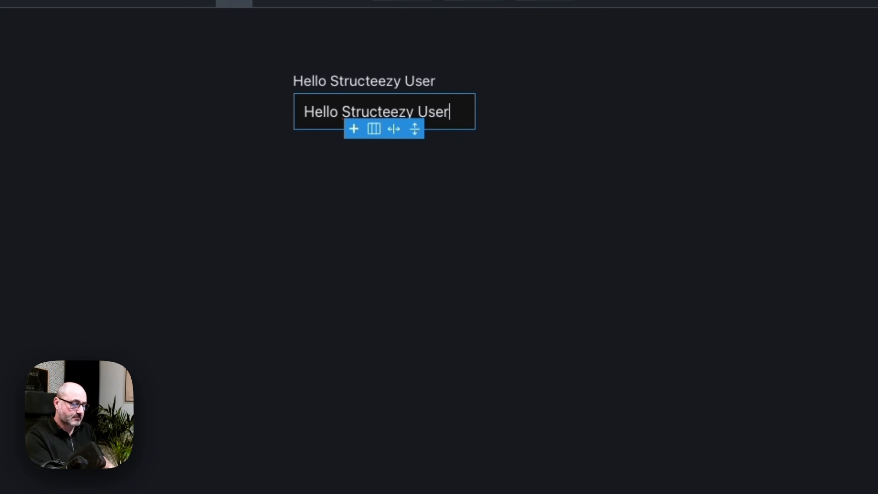
# - Remove the word "Users" from the input field on the canvas, leaving "Hello Structeezy"
pyautogui.press('BackSpace')
pyautogui.press('BackSpace')
pyautogui.press('BackSpace')
pyautogui.press('BackSpace')
pyautogui.press('BackSpace')
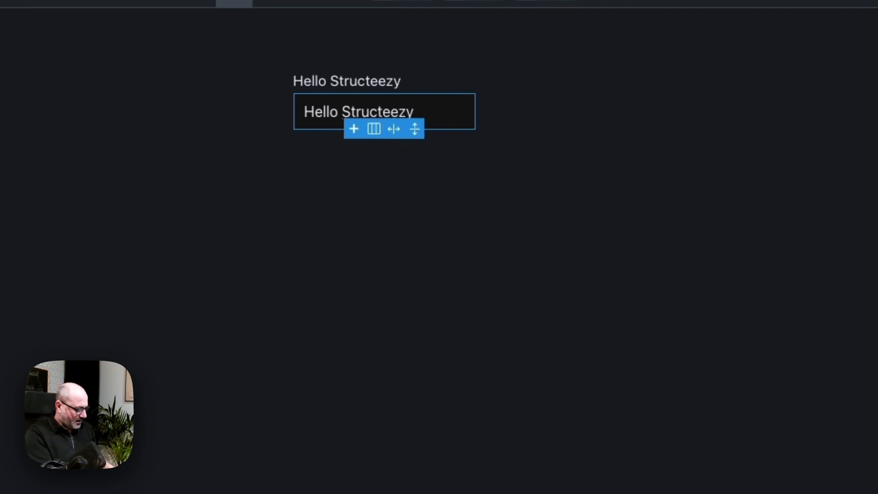
# - Append "Fans" to "Hello Structeezy" in the input field on the canvas and save the page
pyautogui.write('U')
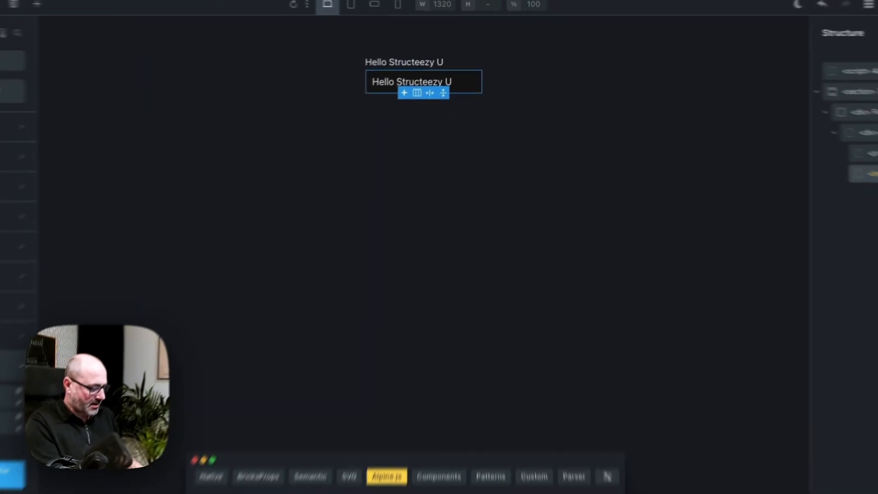
pyautogui.press('BackSpace')
pyautogui.press('BackSpace')
pyautogui.write('Fans')
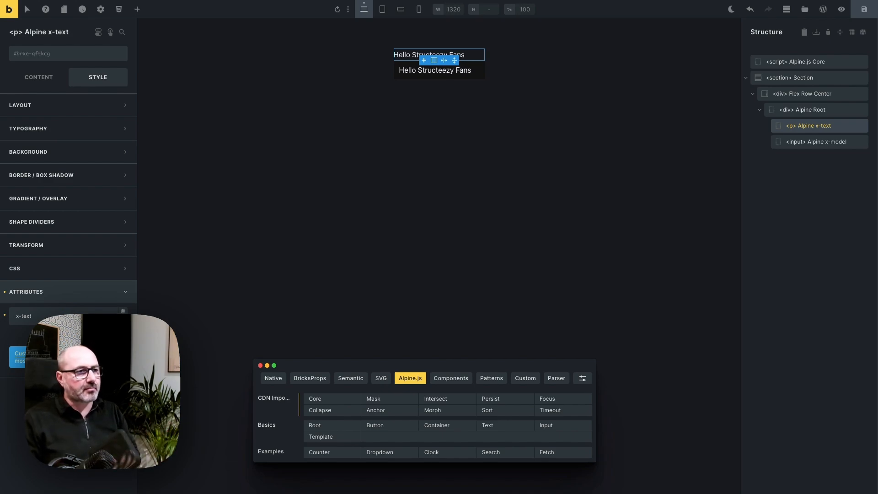
pyautogui.hotkey('ctrl', 's')
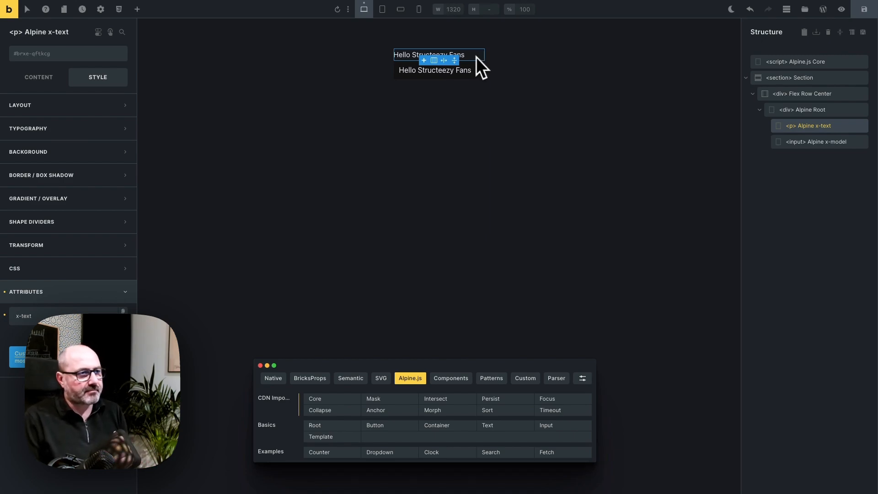
pyautogui.click(484, 125)
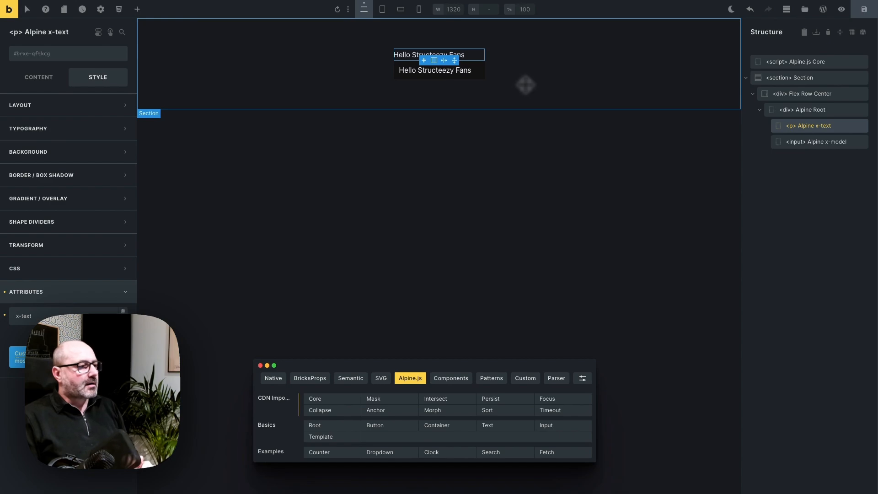
# - Add an open variable set to false after the message variable in the Alpine Root's x-data attribute value
pyautogui.click(818, 109)
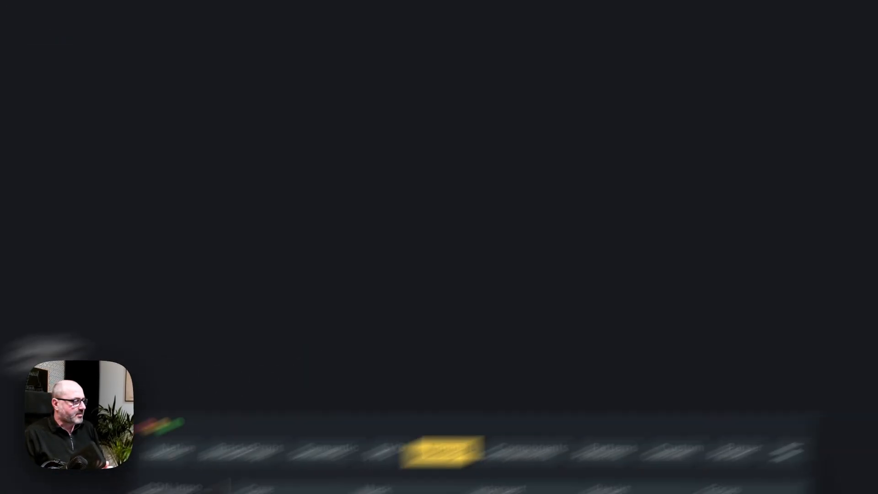
pyautogui.click(62, 191)
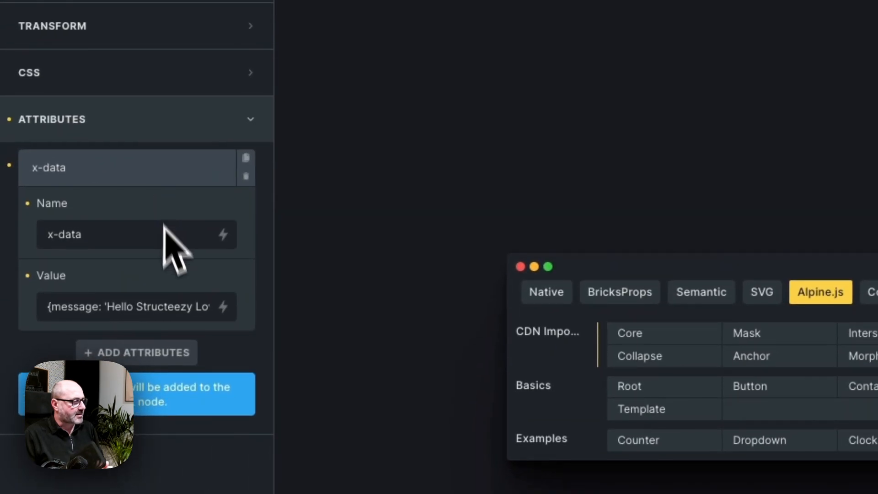
pyautogui.click(75, 306)
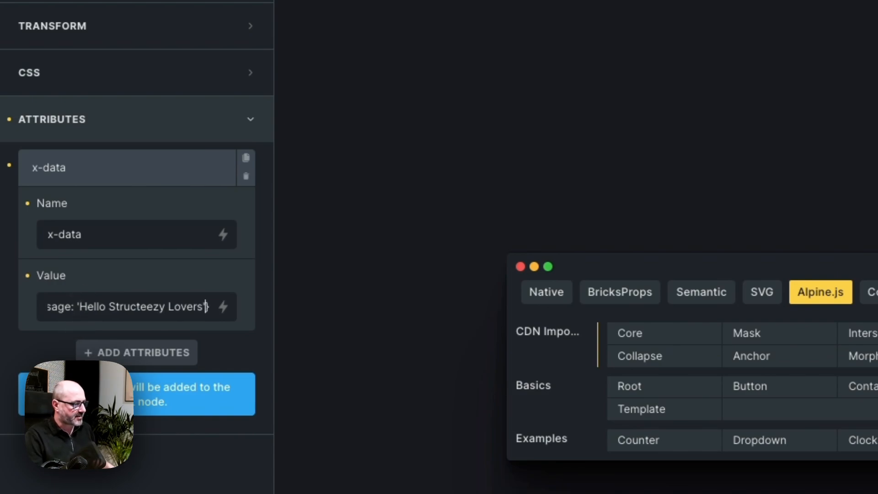
pyautogui.press('Left')
pyautogui.write(', ')
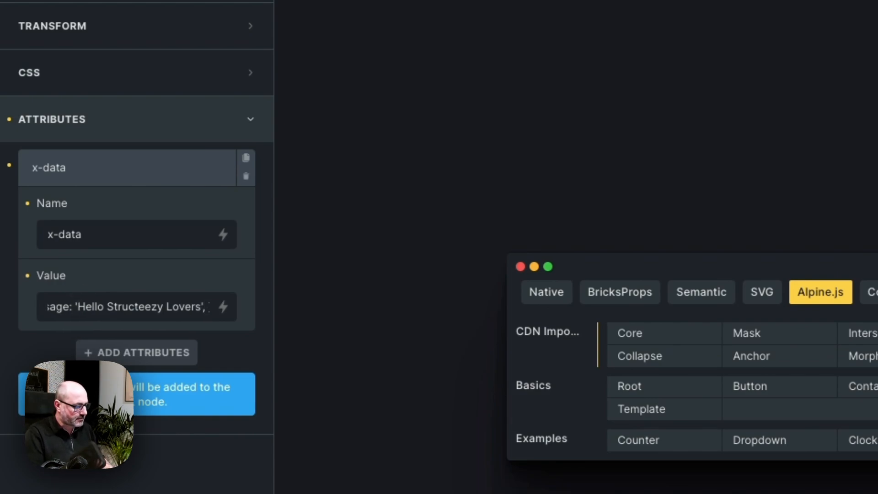
pyautogui.write('open')
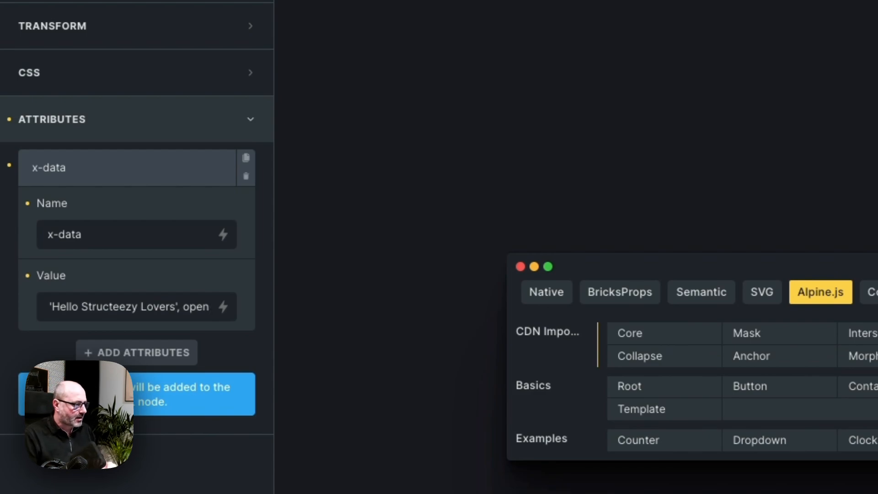
pyautogui.write(': ')
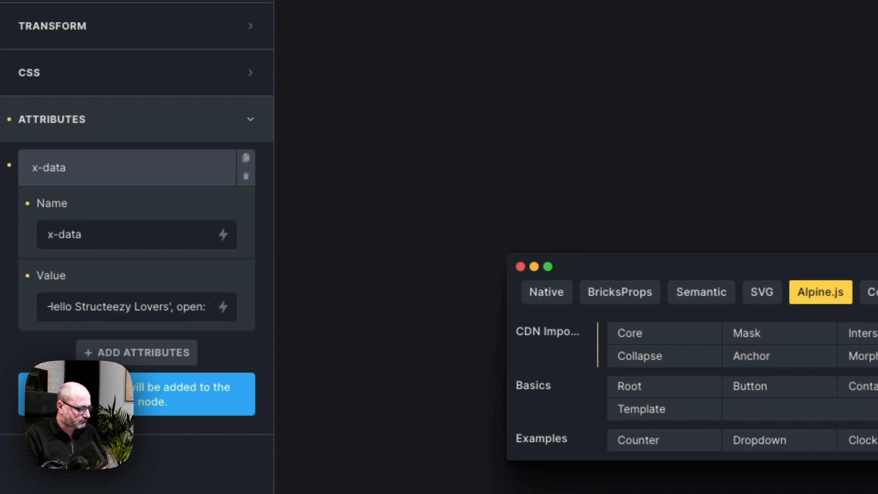
pyautogui.write('false')
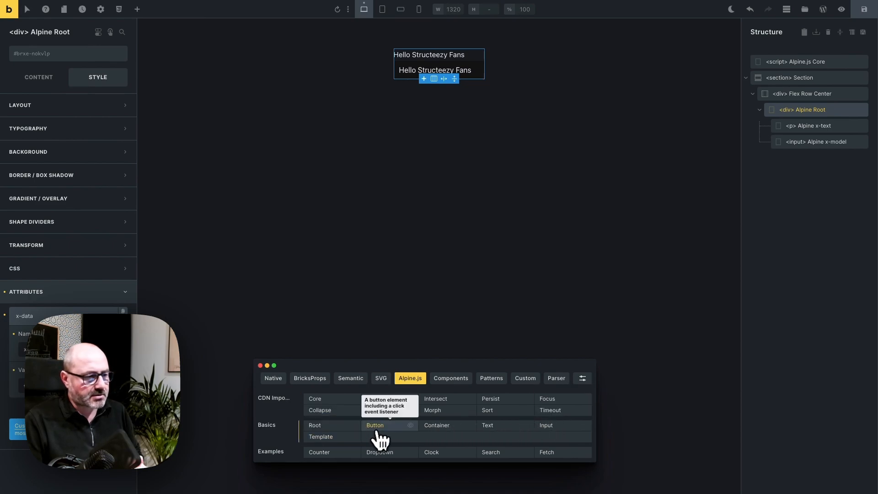
# - Add an Alpine Button inside the Alpine Root and set its x-on:click attribute value to "open = ! open"
pyautogui.click(315, 408)
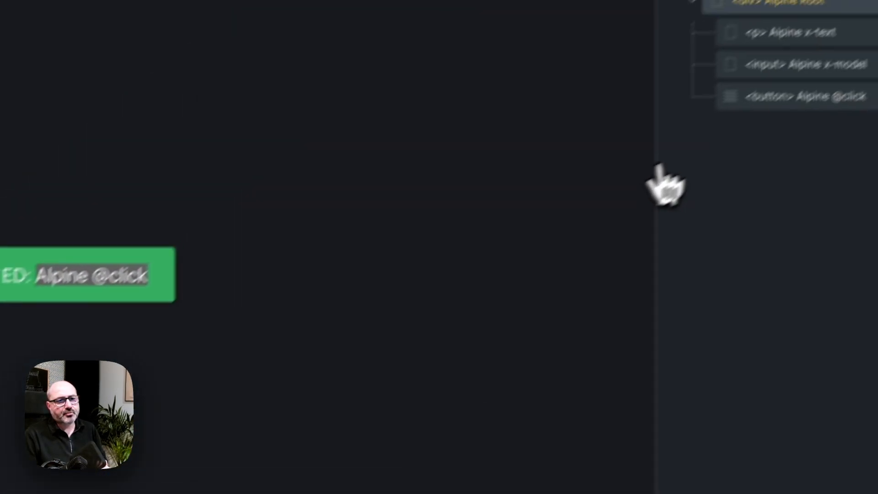
pyautogui.click(803, 102)
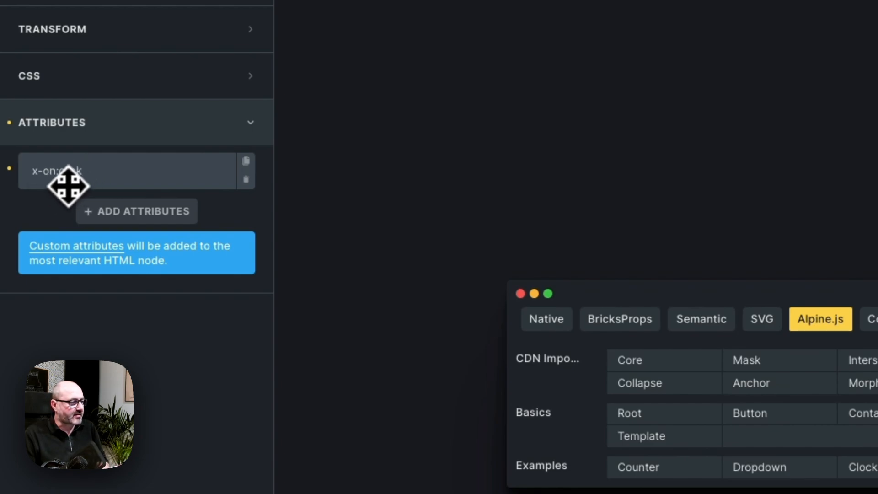
pyautogui.click(97, 177)
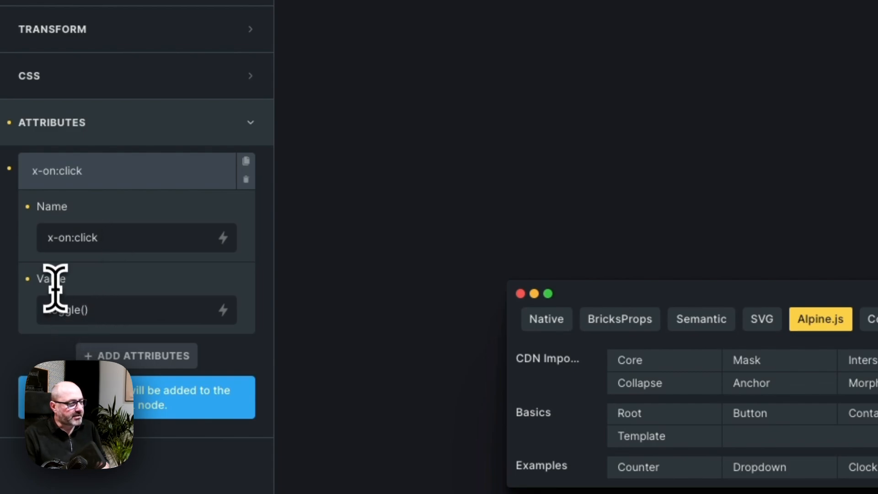
pyautogui.moveTo(88, 307); pyautogui.dragTo(43, 305)
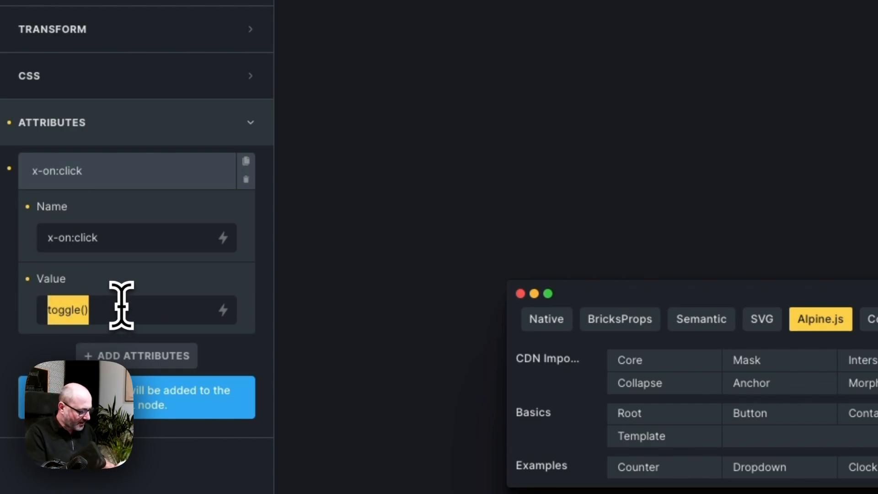
pyautogui.write('open')
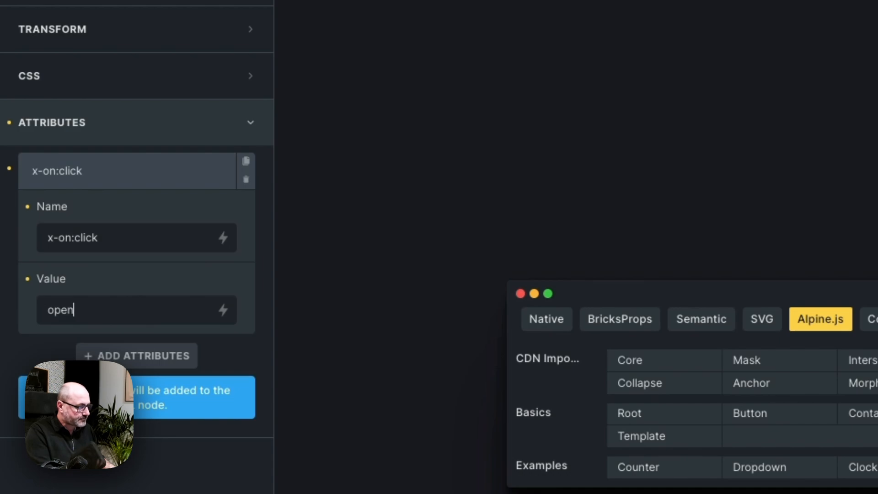
pyautogui.write(' = ')
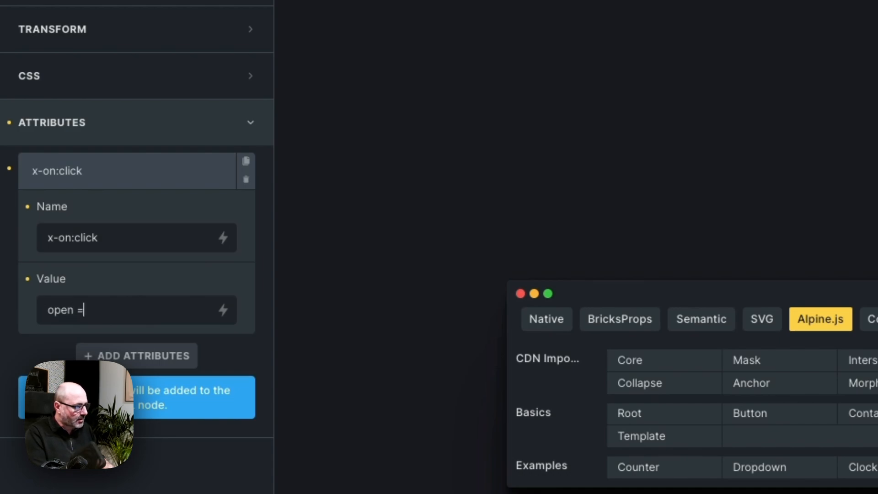
pyautogui.write('!')
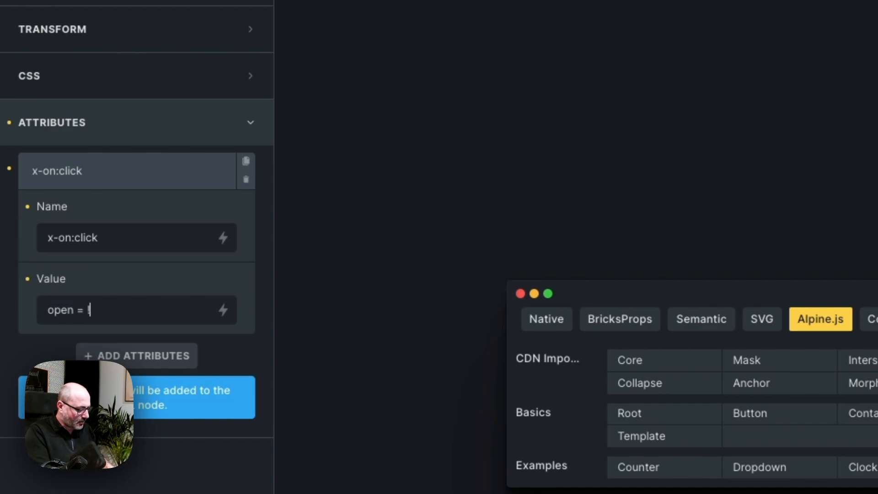
pyautogui.write(' open')
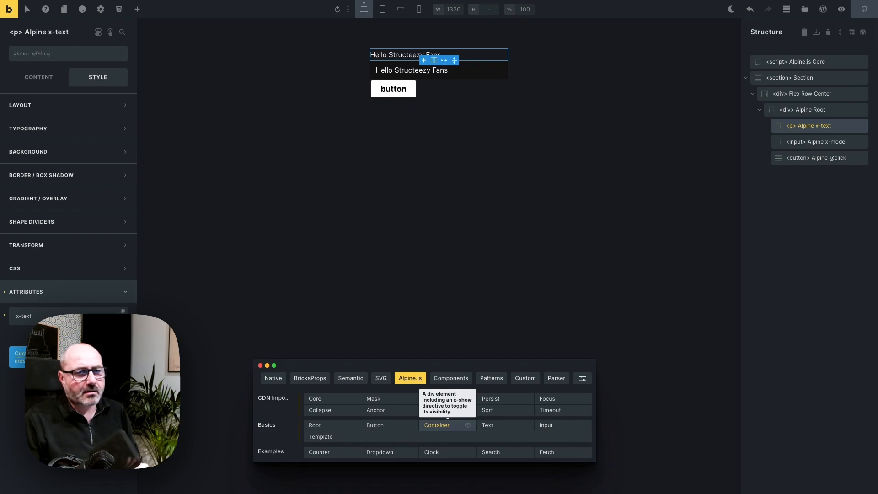
# - Add an Alpine Container inside the Alpine Root and nest the Alpine x-text element within it
pyautogui.click(438, 427)
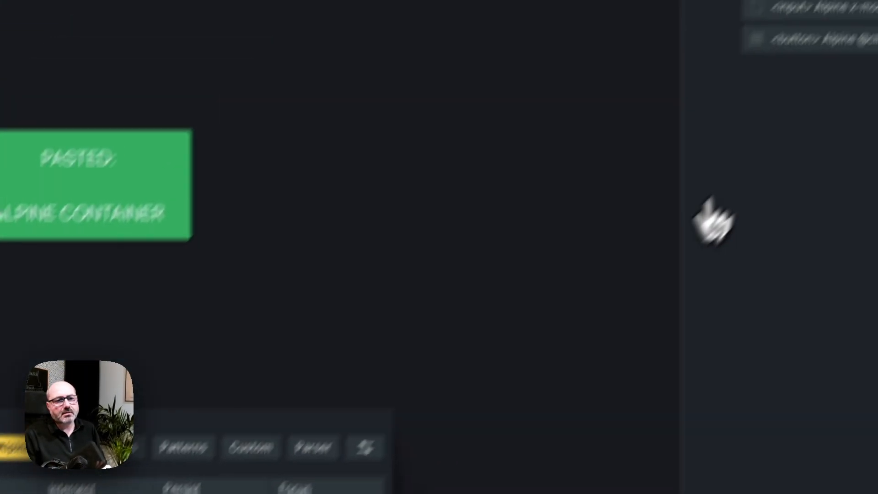
pyautogui.moveTo(765, 90); pyautogui.dragTo(746, 198)
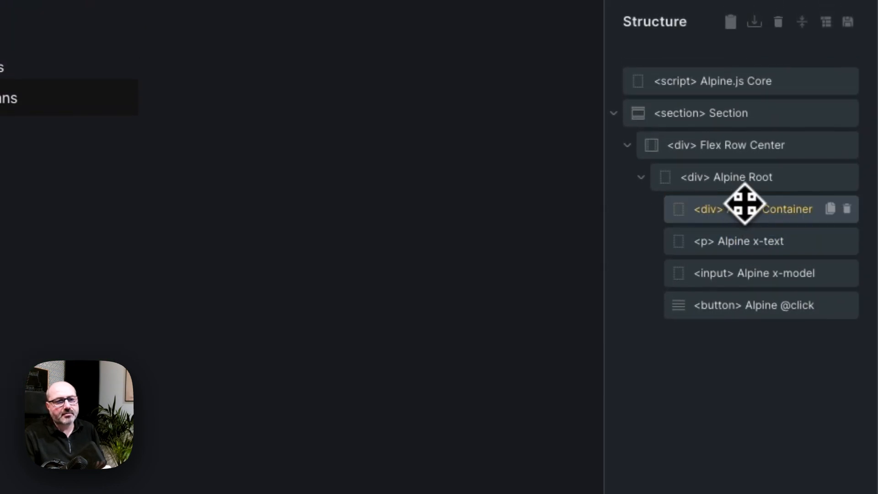
pyautogui.moveTo(745, 239); pyautogui.dragTo(755, 219)
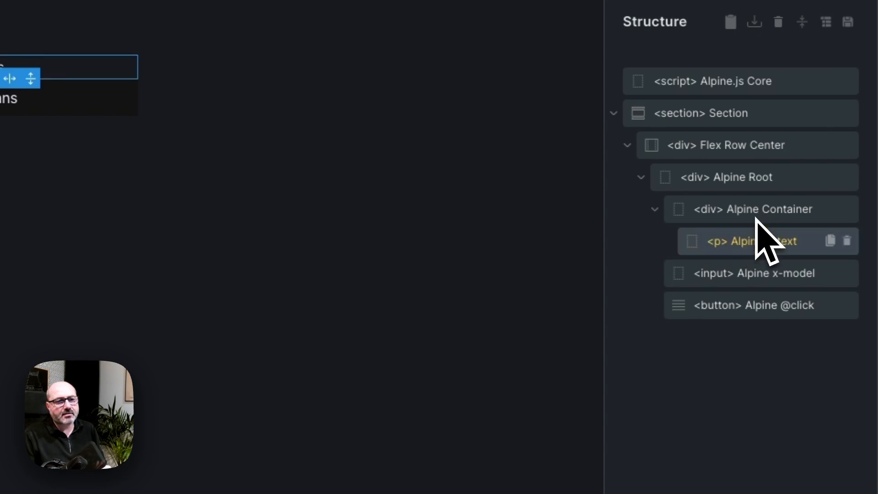
# - Set the Alpine Container's x-show value to "open" and its x-on:click.outside value to "open = false"
pyautogui.click(755, 216)
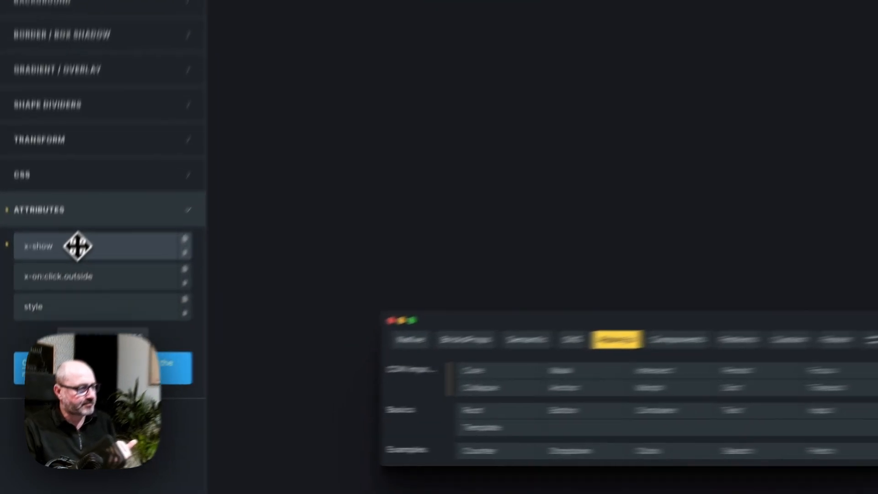
pyautogui.click(50, 316)
pyautogui.doubleClick(116, 320)
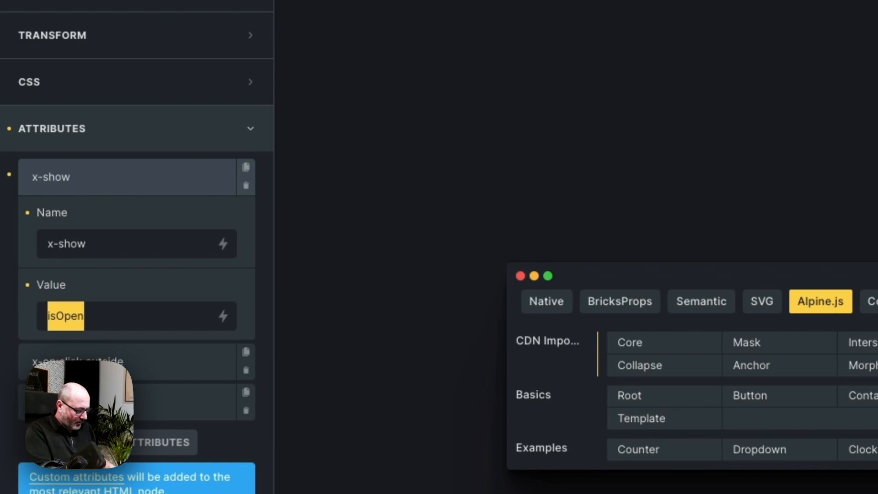
pyautogui.write('open = false')
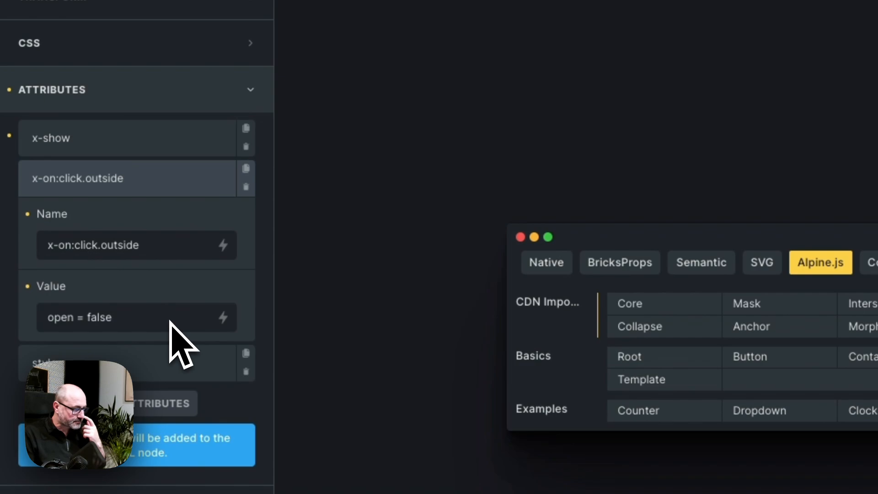
# - Check the value of the Alpine Container's style attribute and save the page
pyautogui.click(172, 363)
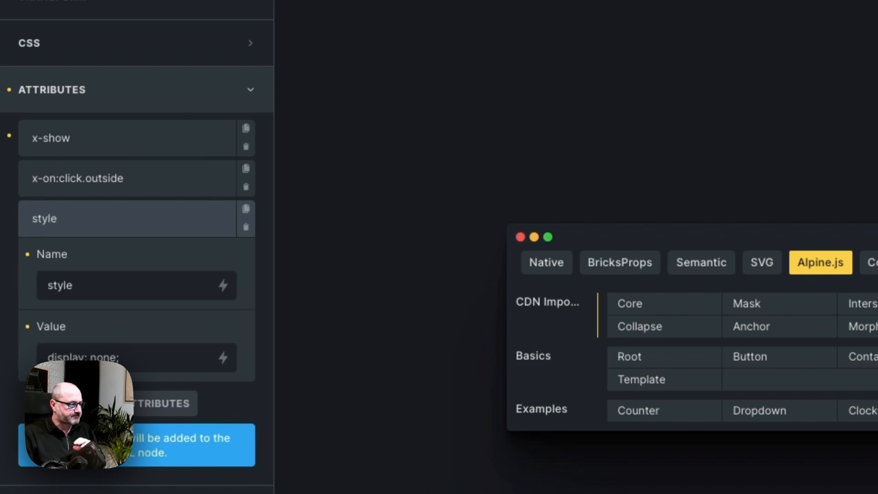
pyautogui.click(127, 219)
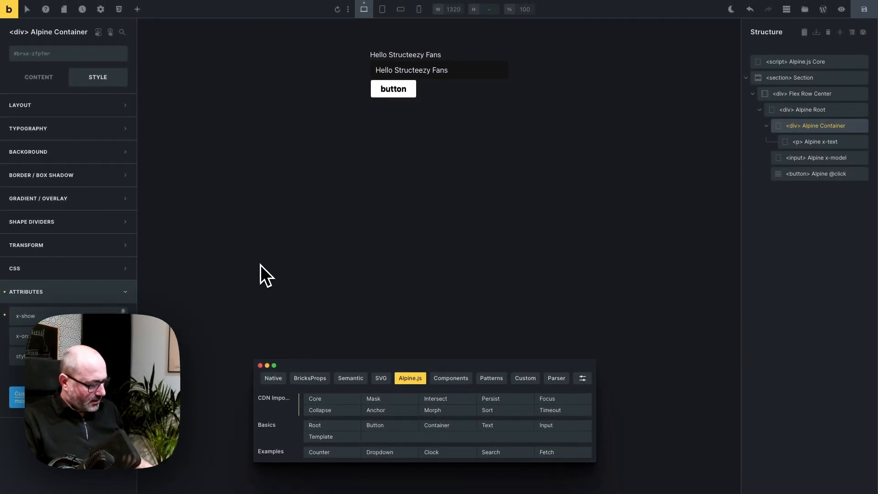
pyautogui.hotkey('ctrl', 's')
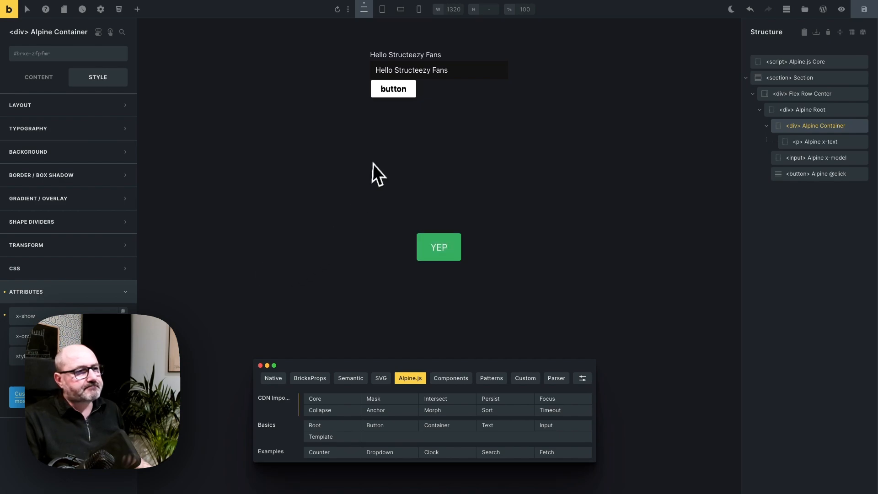
# - Test showing and hiding the message text repeatedly with the button on the front-end page
pyautogui.click(407, 86)
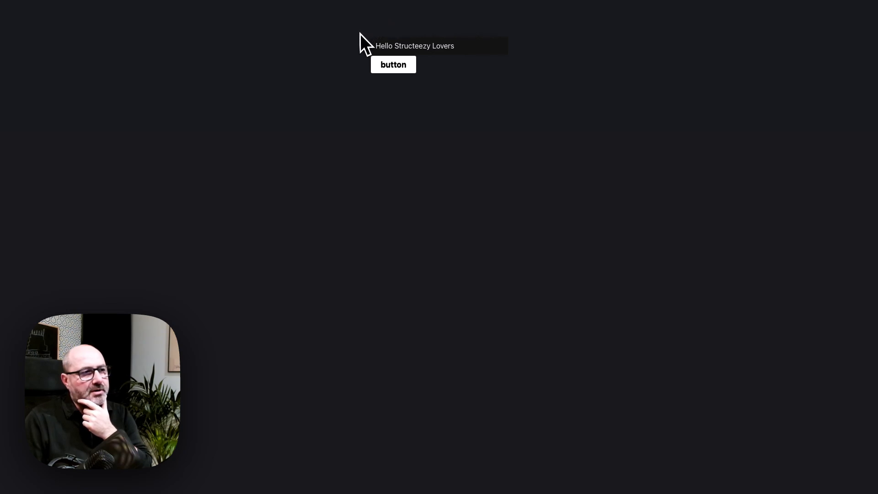
pyautogui.click(383, 69)
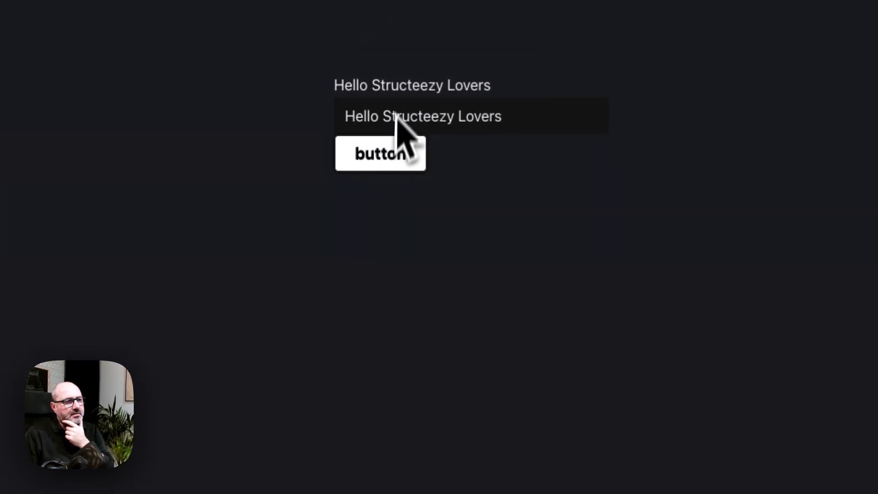
pyautogui.click(375, 165)
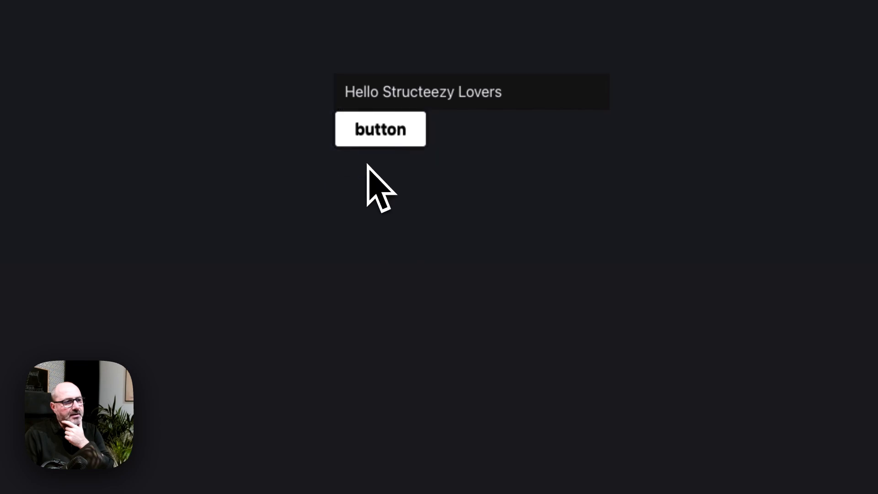
pyautogui.click(361, 155)
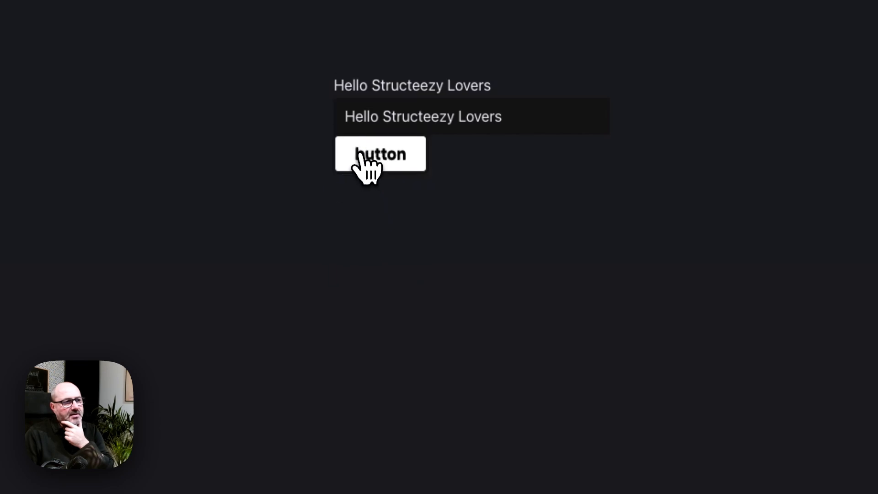
pyautogui.click(362, 154)
pyautogui.click(362, 155)
pyautogui.click(361, 155)
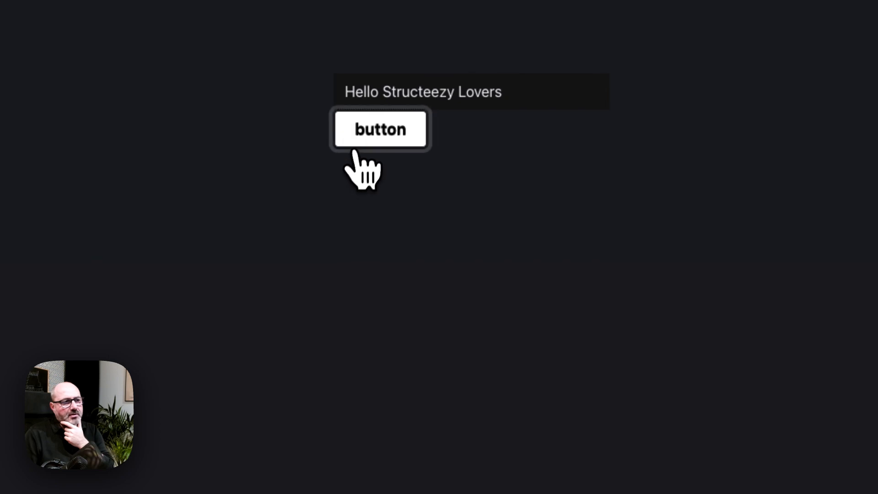
pyautogui.click(361, 154)
pyautogui.click(359, 156)
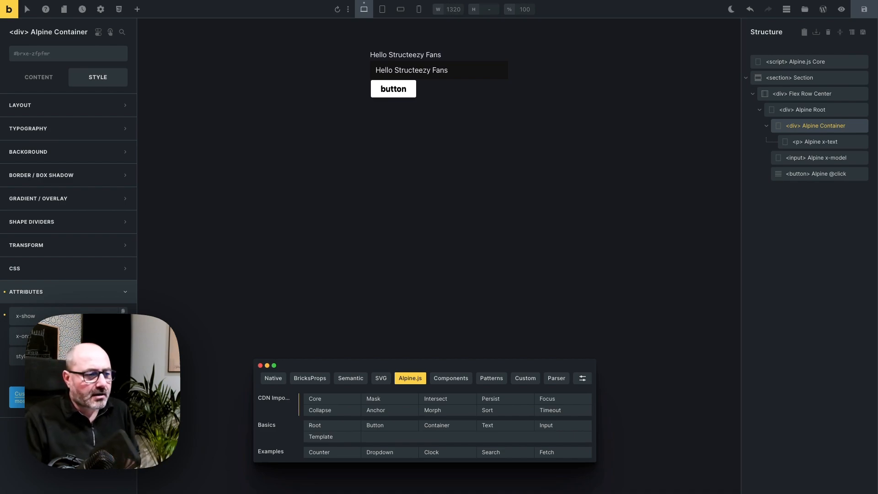
# - Reload the Bricks builder to refresh the component on the canvas
pyautogui.press('super+r')
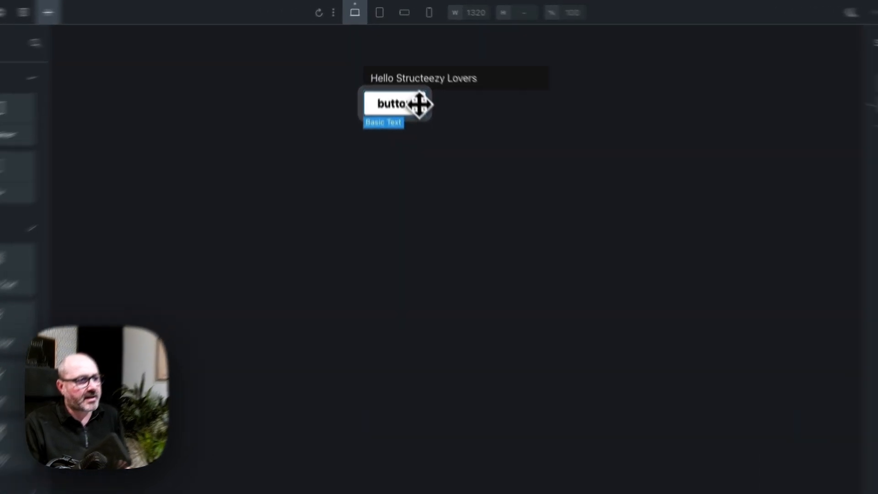
# - Test showing and hiding the message text with the button on the builder canvas
pyautogui.click(419, 104)
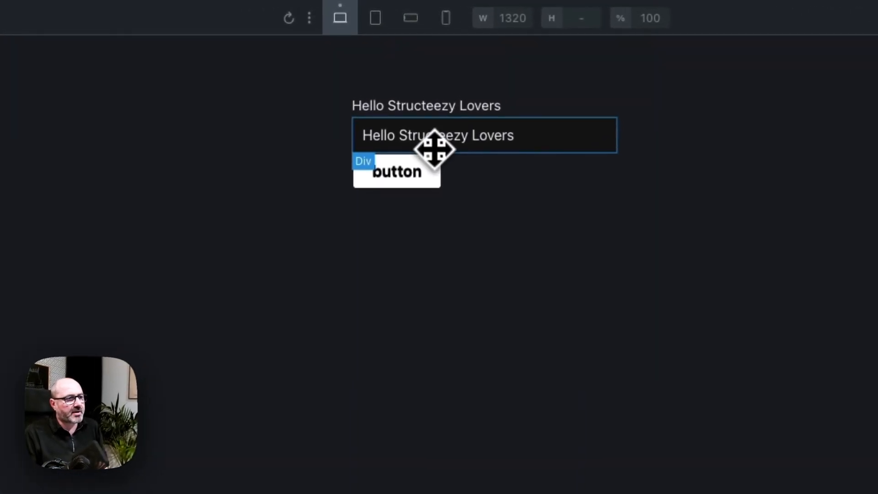
pyautogui.click(430, 177)
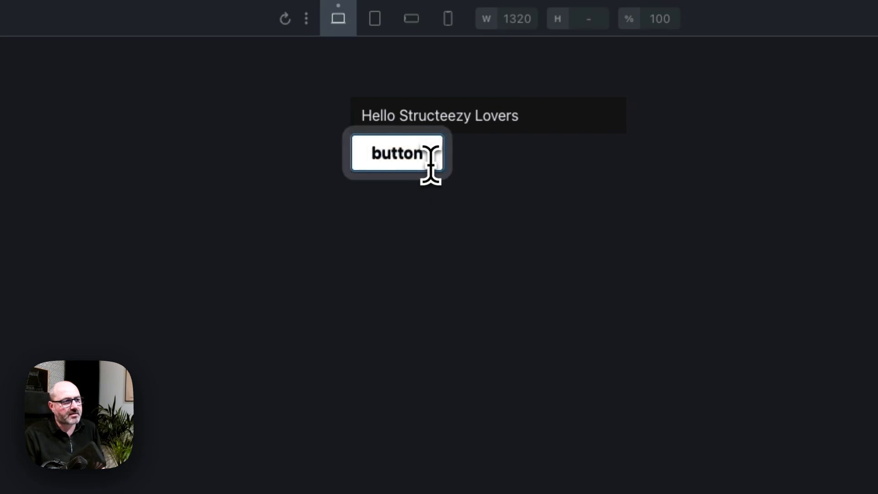
pyautogui.click(430, 157)
pyautogui.click(430, 177)
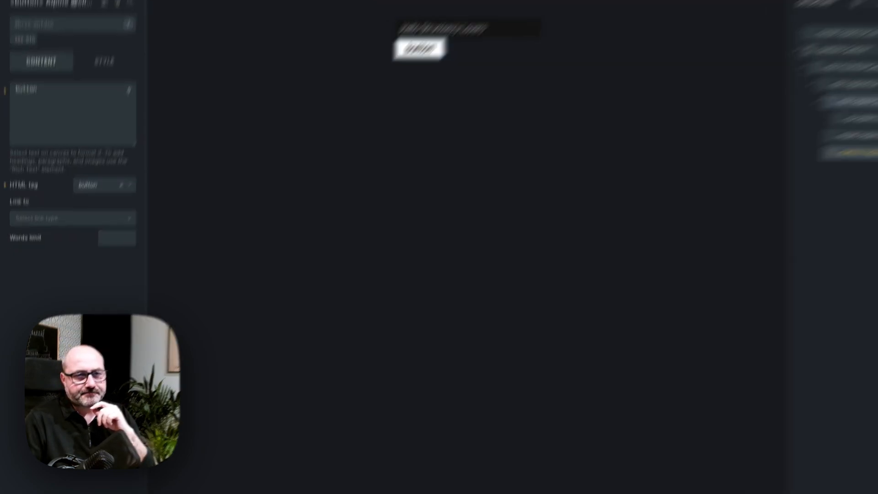
# - Clear everything between the braces in the x-data attribute value of the Alpine component's data element
pyautogui.click(137, 10)
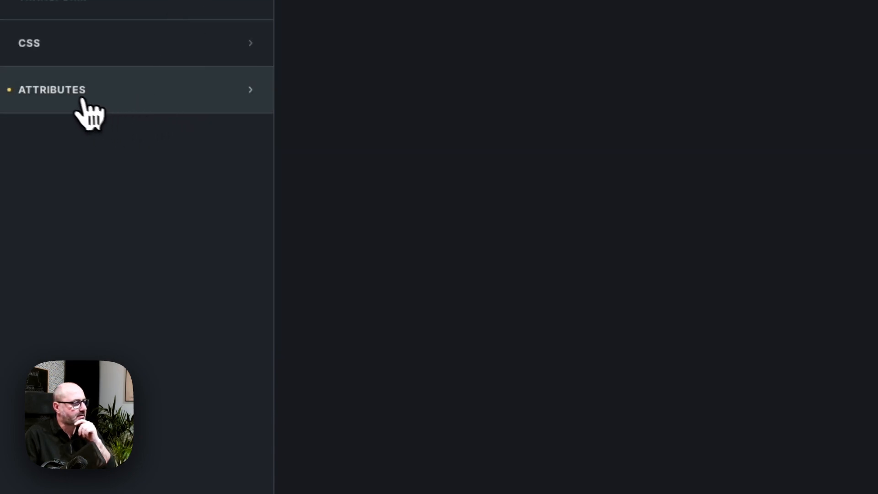
pyautogui.click(81, 97)
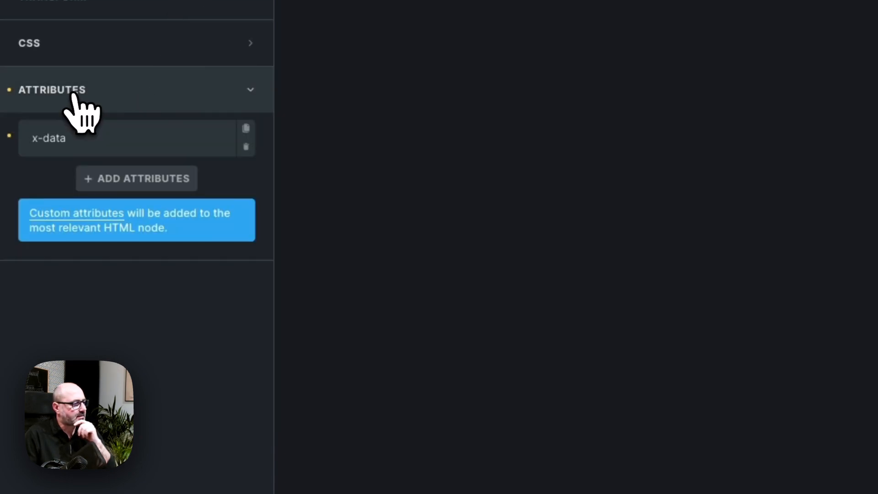
pyautogui.click(125, 151)
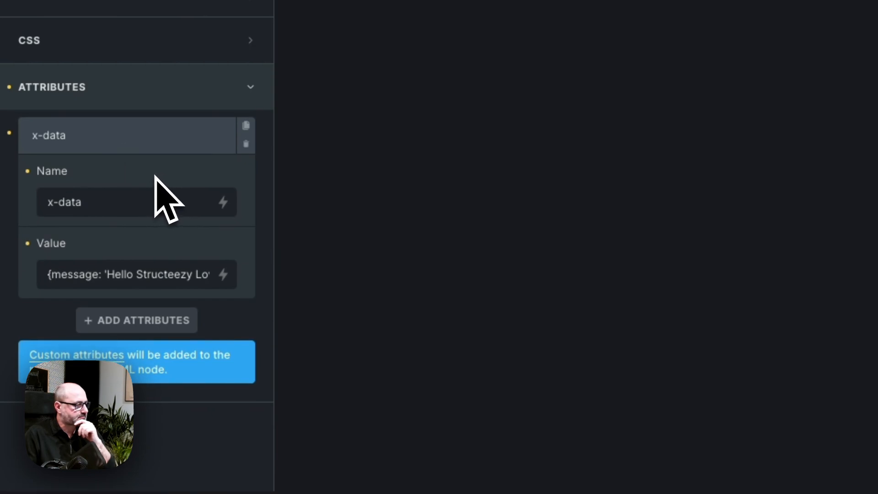
pyautogui.click(99, 277)
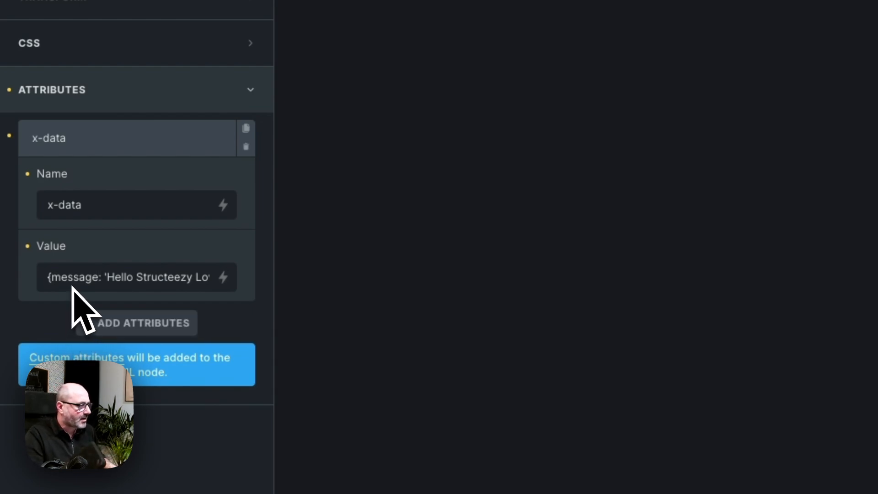
pyautogui.hotkey('shift', 'Left')
pyautogui.hotkey('shift', 'Left')
pyautogui.hotkey('shift', 'Left')
pyautogui.hotkey('shift', 'Left')
pyautogui.hotkey('shift', 'Left')
pyautogui.hotkey('shift', 'Left')
pyautogui.hotkey('shift', 'Left')
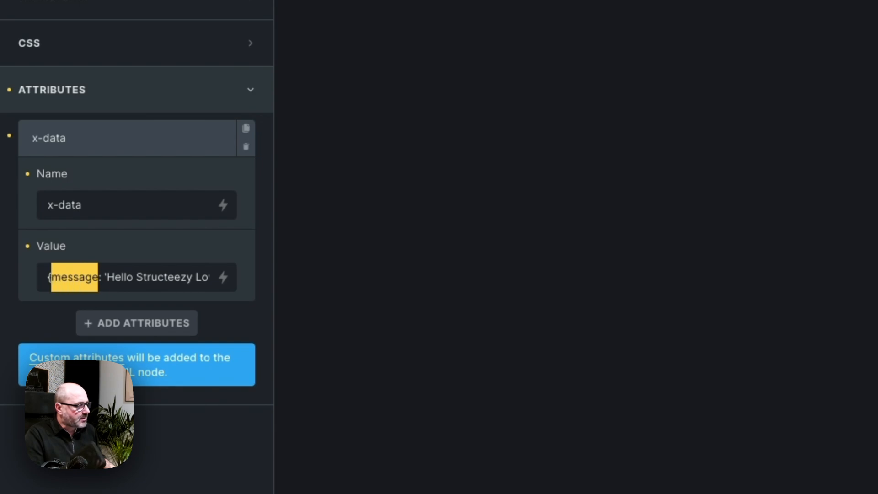
pyautogui.press('BackSpace')
pyautogui.hotkey('shift', 'End')
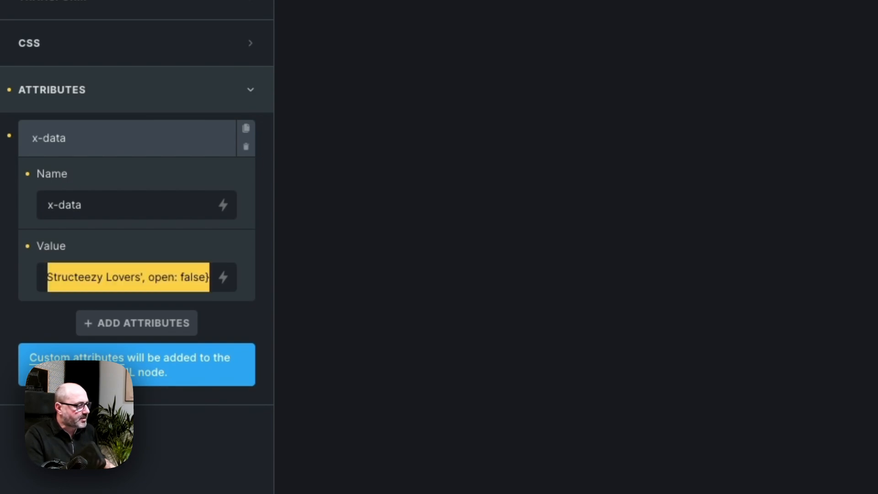
pyautogui.hotkey('shift', 'Left')
pyautogui.press('BackSpace')
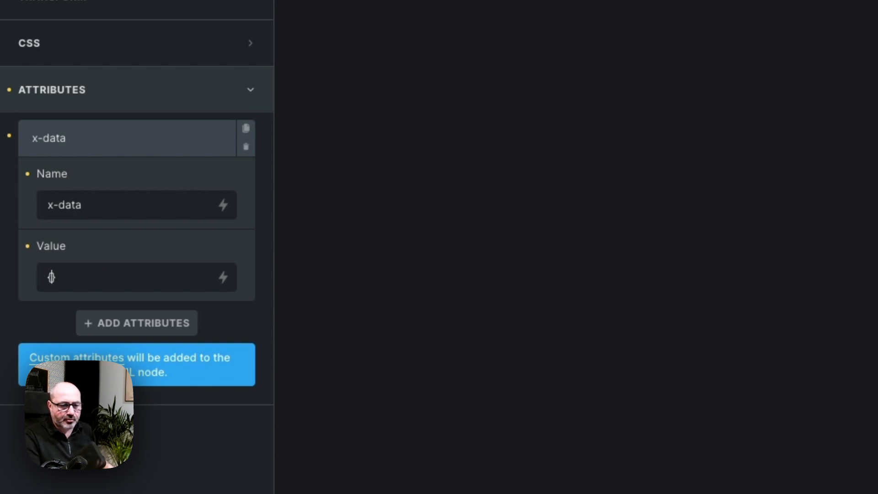
# - Define an empty posts array in the x-data attribute by making its value "{posts: []}"
pyautogui.write('posts')
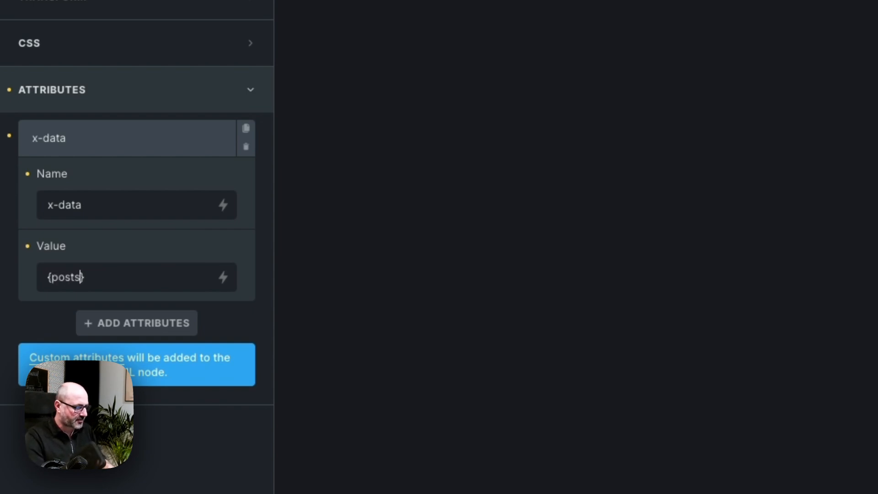
pyautogui.write(': ')
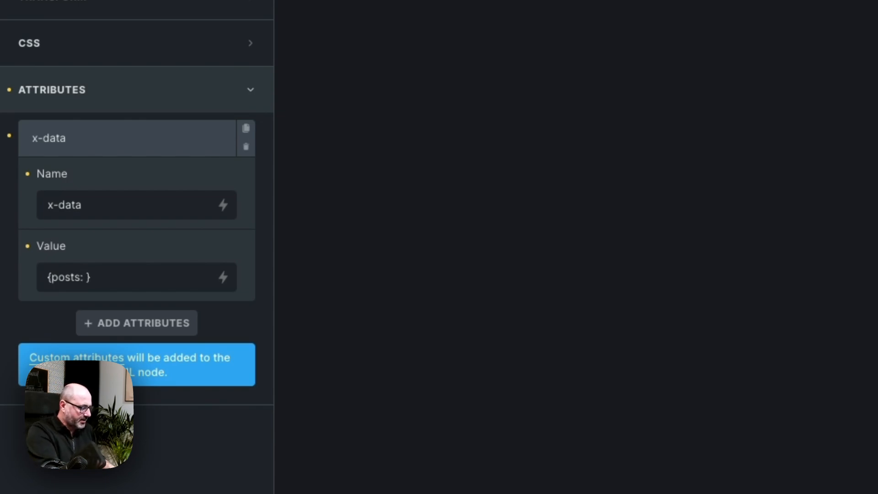
pyautogui.write('[]')
pyautogui.write(']')
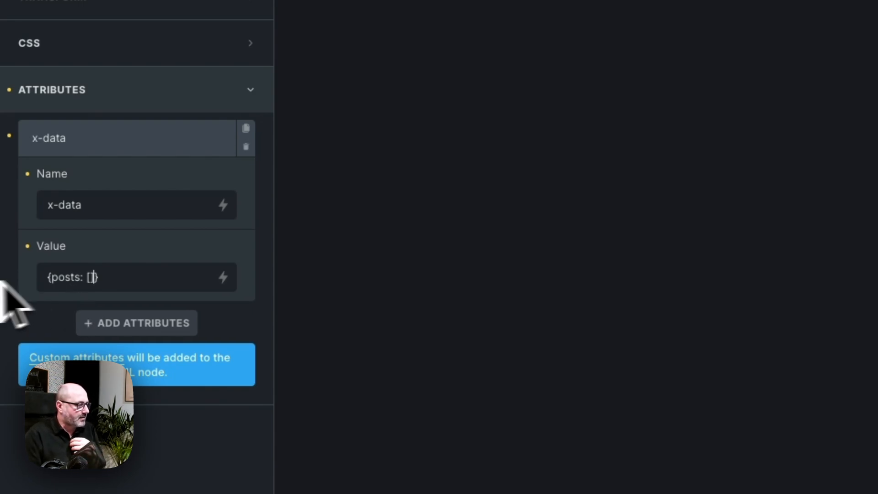
pyautogui.click(132, 278)
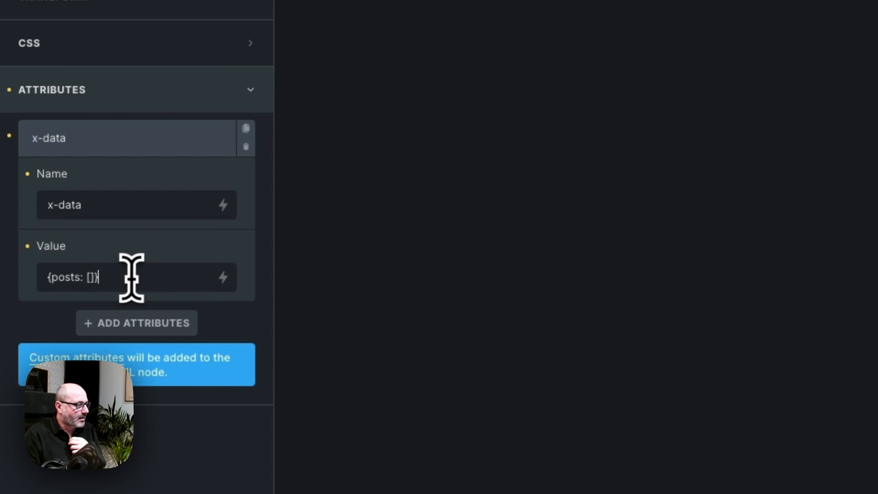
# - Add a second attribute named "x-init" to the same element
pyautogui.click(140, 320)
pyautogui.click(123, 250)
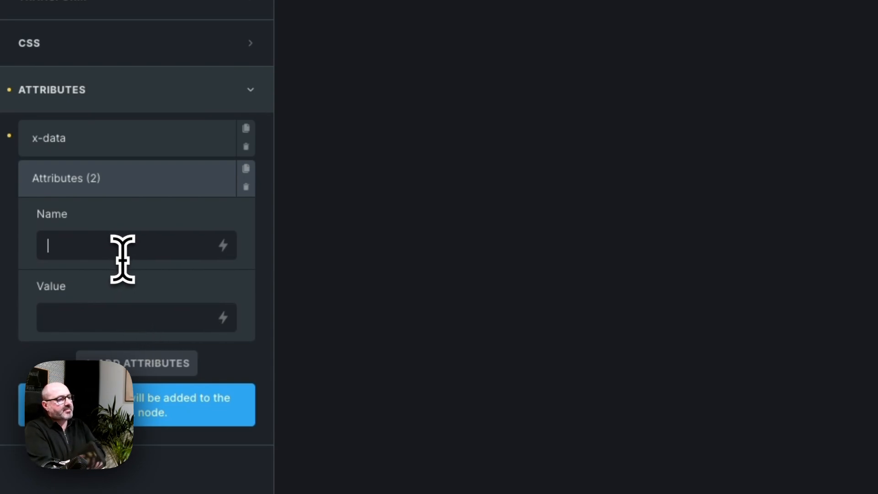
pyautogui.write('x')
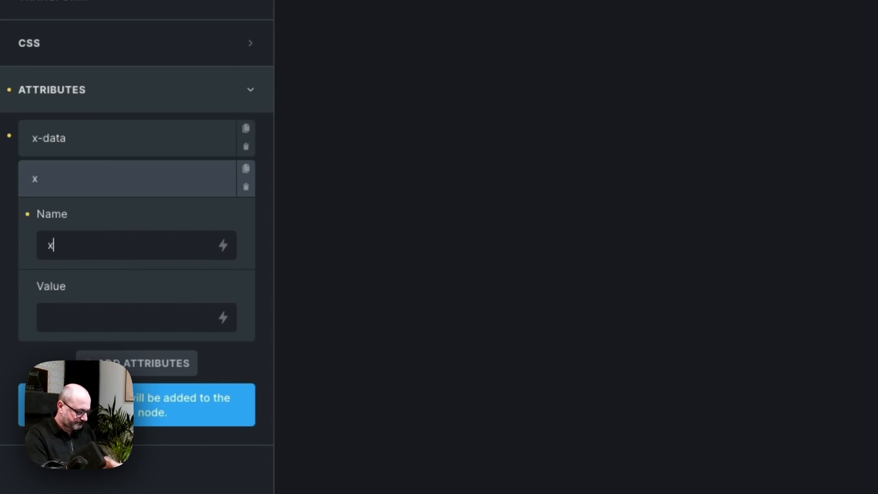
pyautogui.write('-init')
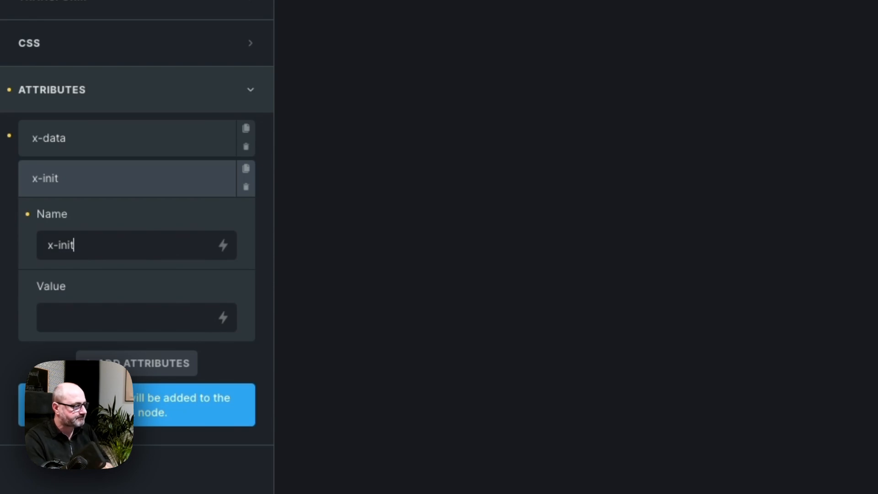
# - Enter a fetch() call as the x-init value, starting its template-literal URL with "${window.location.protocol}//"
pyautogui.press('Tab')
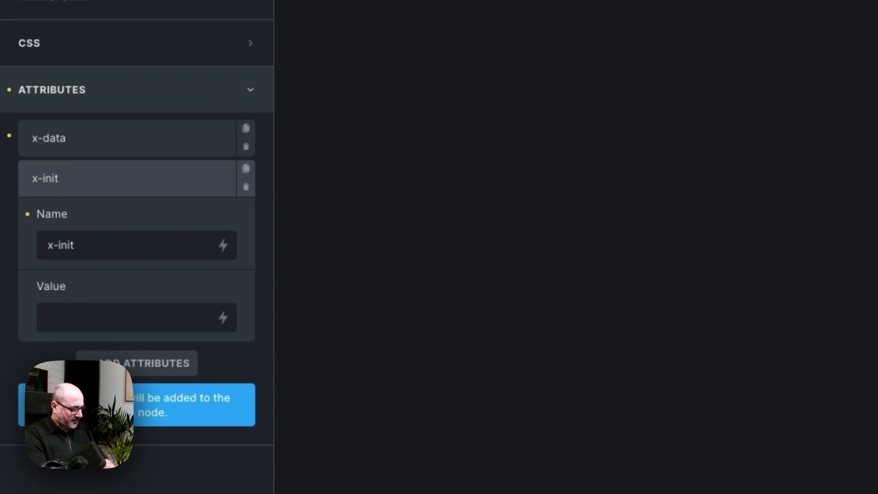
pyautogui.write('fetch()')
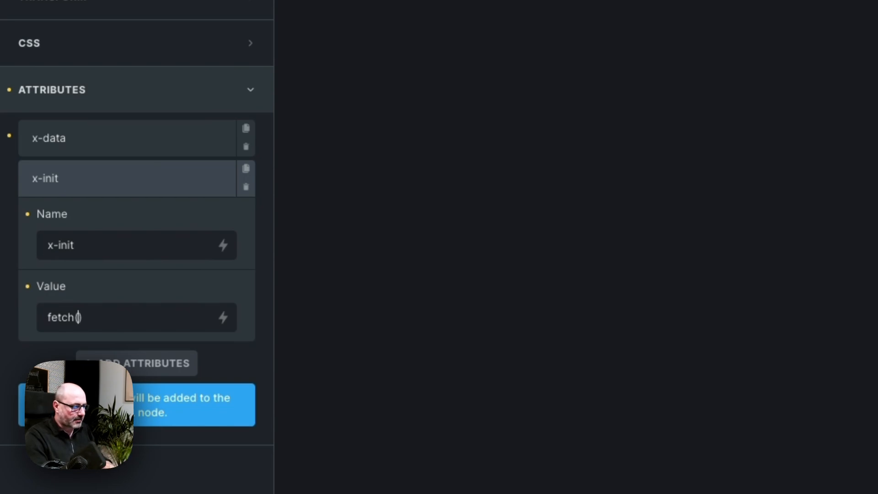
pyautogui.write("''")
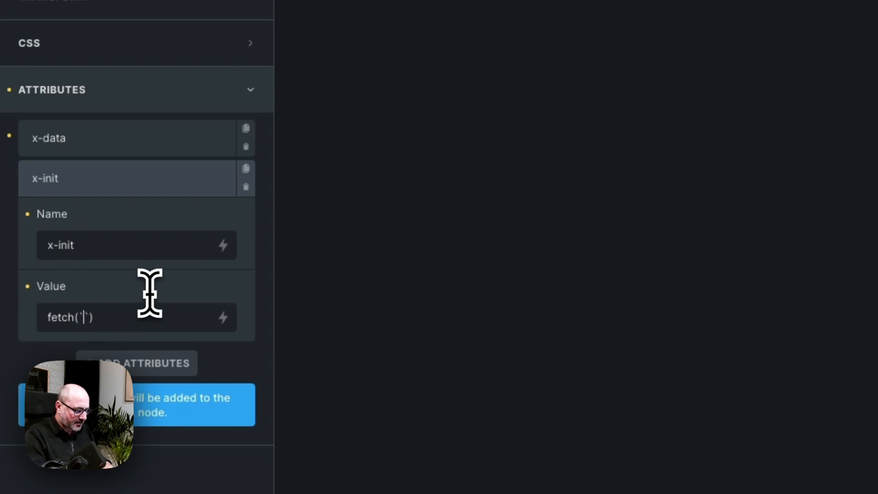
pyautogui.write('$')
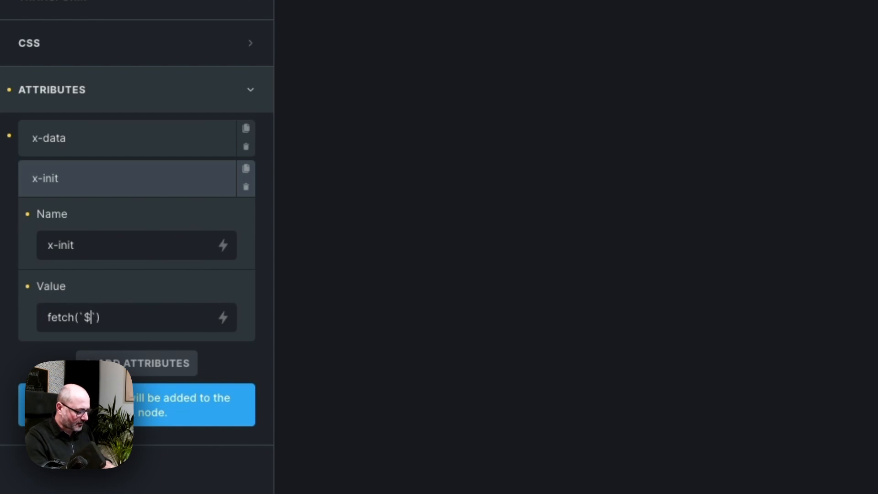
pyautogui.write('{}')
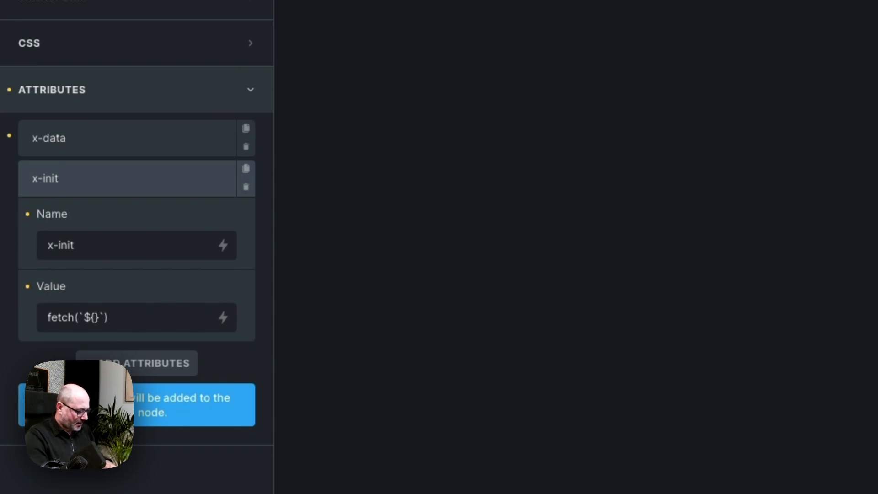
pyautogui.write('window')
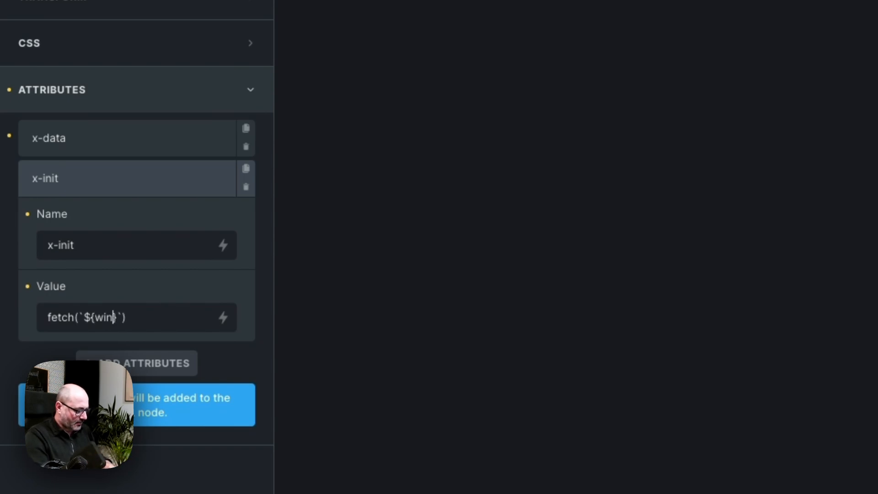
pyautogui.write('.location')
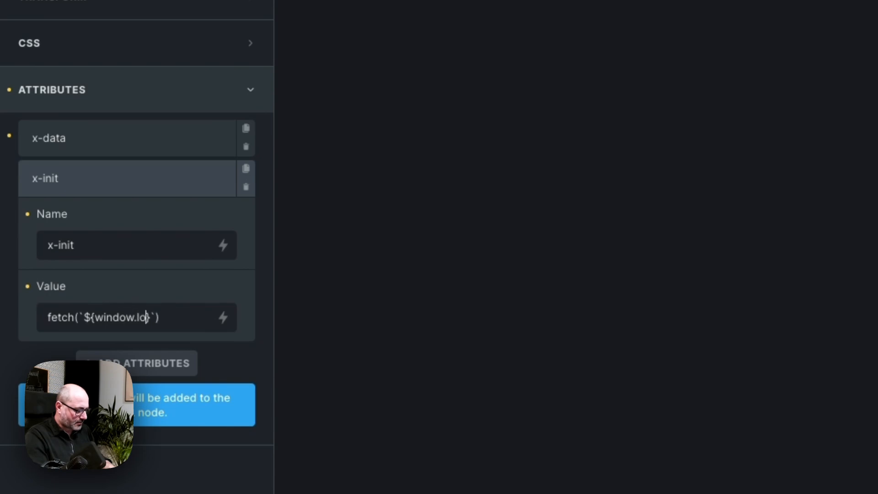
pyautogui.write('.pro')
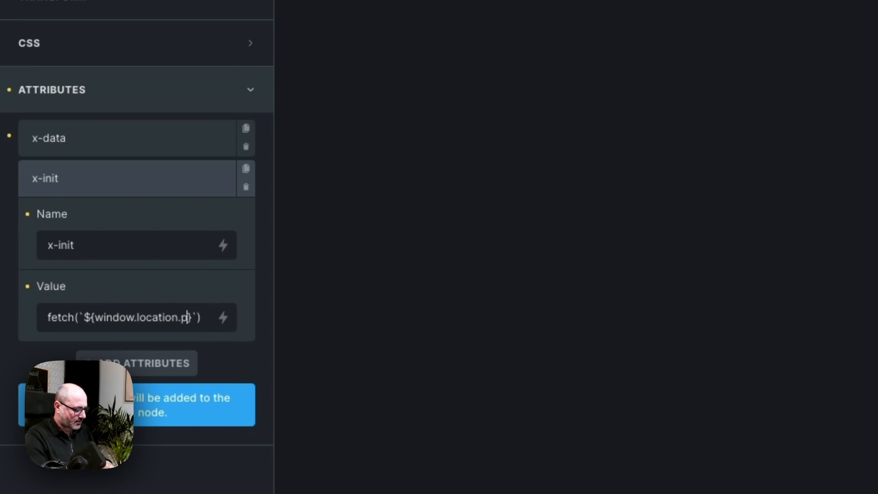
pyautogui.write('tocol')
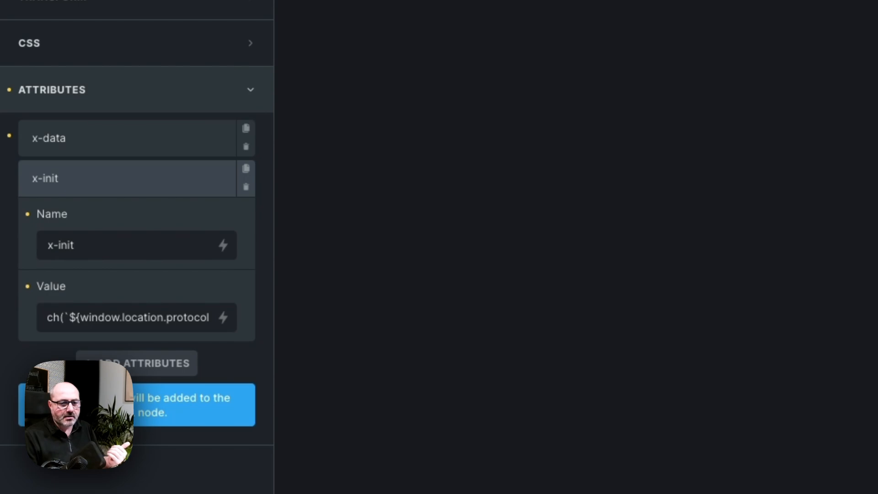
pyautogui.write('}//')
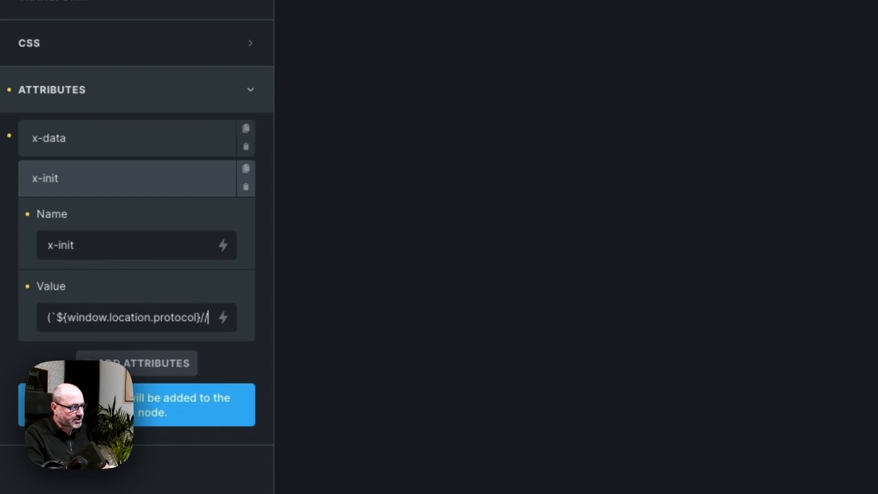
# - Append the "${window.location.hostname}" placeholder to the fetch URL in the x-init value
pyautogui.write('$')
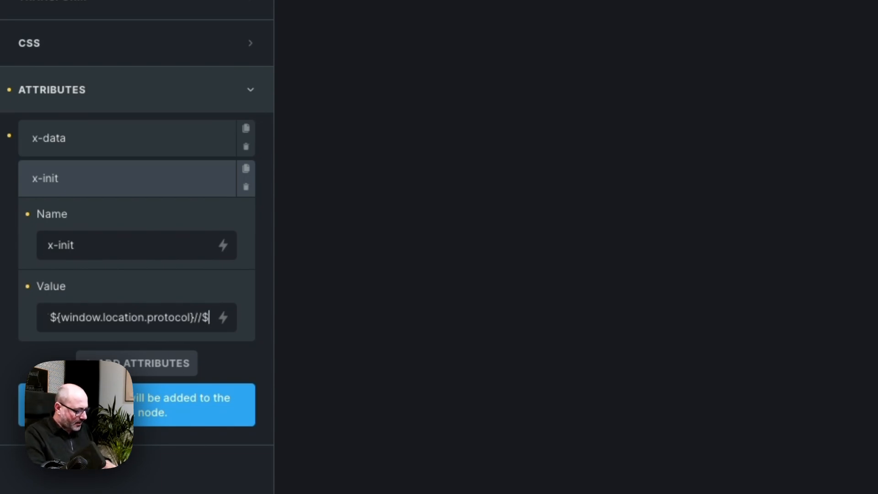
pyautogui.write('{}')
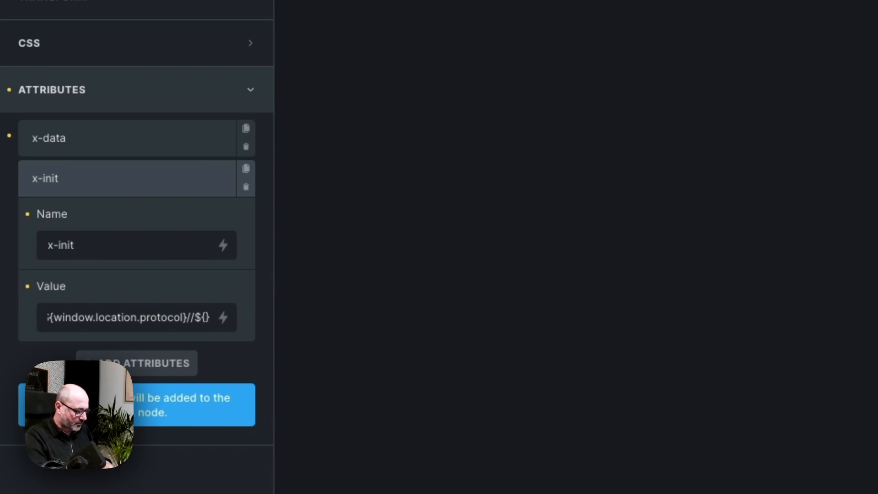
pyautogui.write('wind')
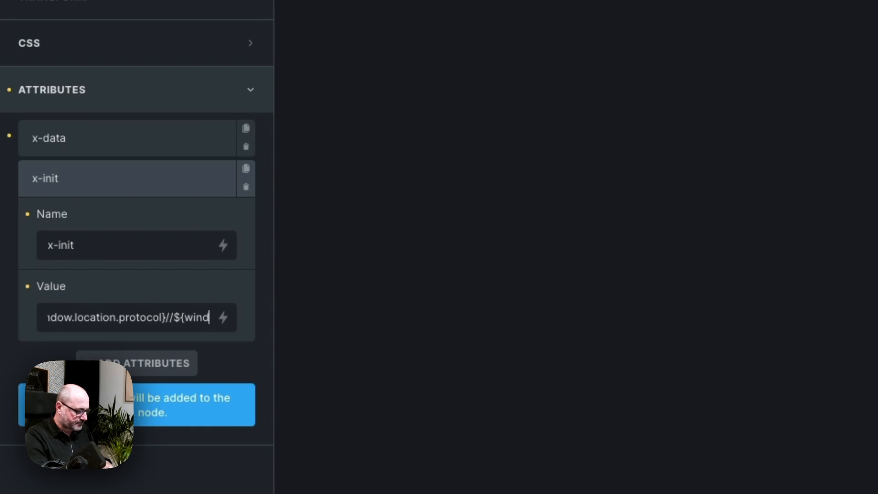
pyautogui.write('ow.locati')
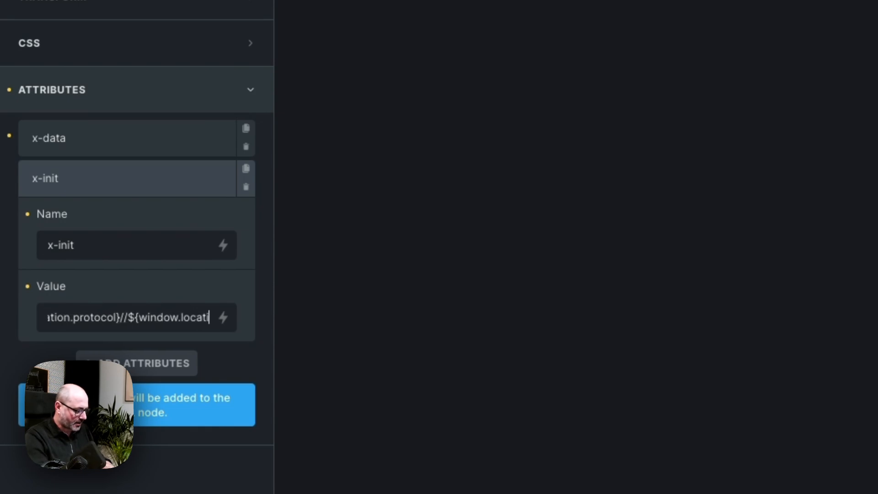
pyautogui.write('on.')
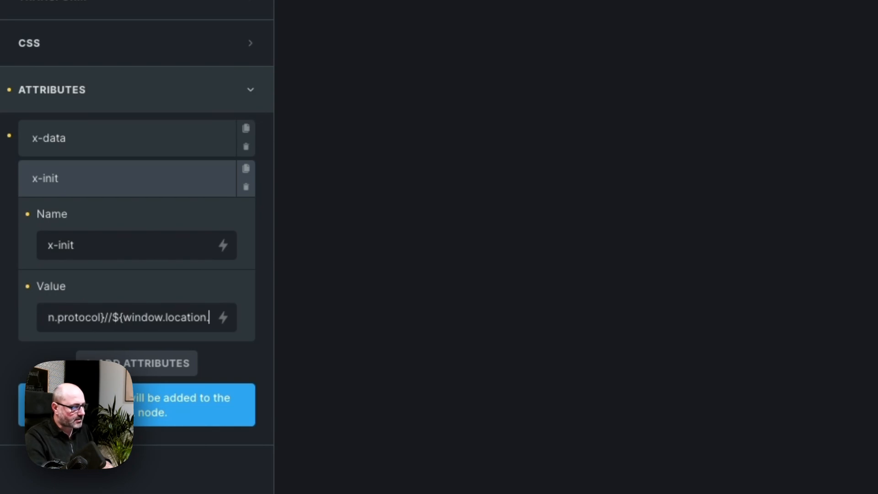
pyautogui.write('hostname')
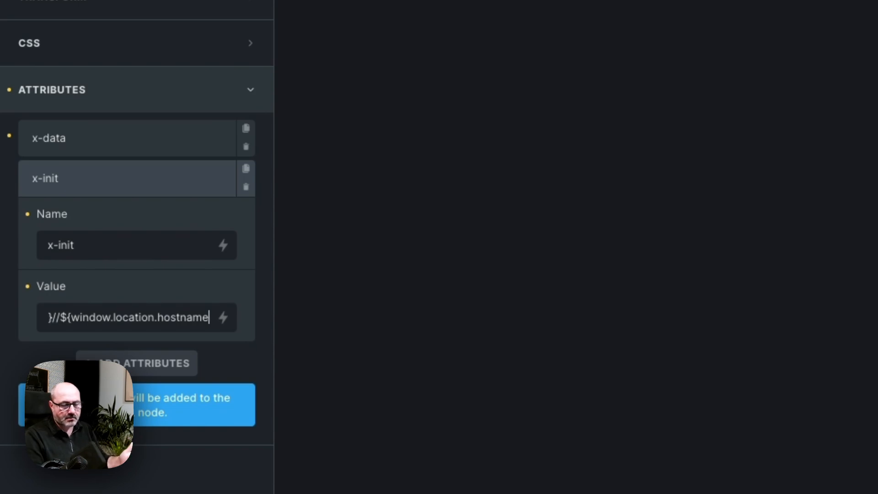
pyautogui.write('}`)')
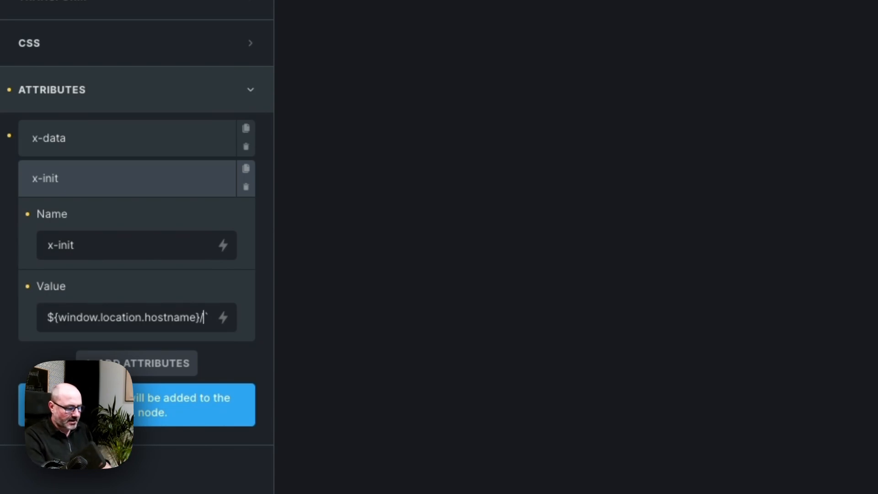
# - Complete the fetch URL with the path "/wp-json/wp/v2/posts" and close the template literal and call
pyautogui.write('/wp-')
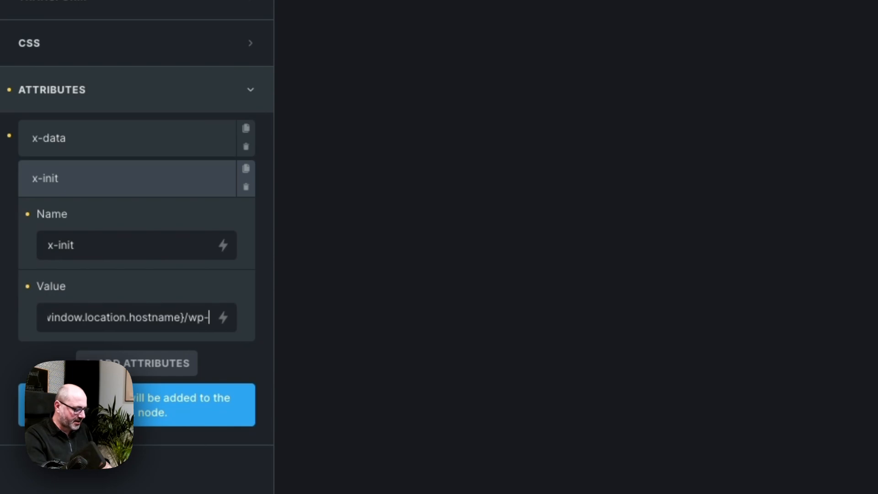
pyautogui.write('json')
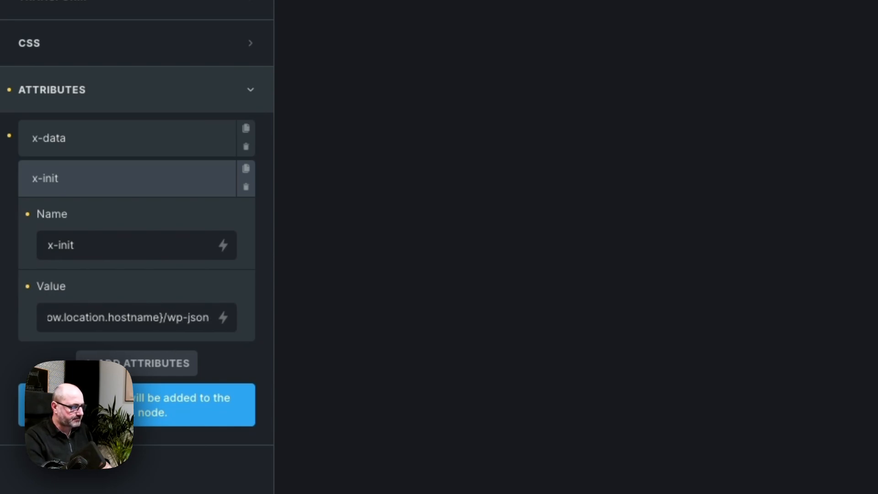
pyautogui.write('/')
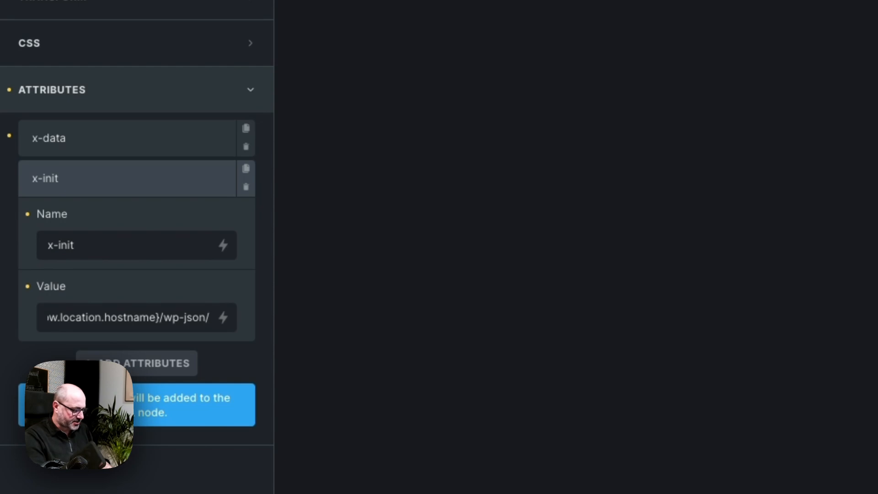
pyautogui.write('wp')
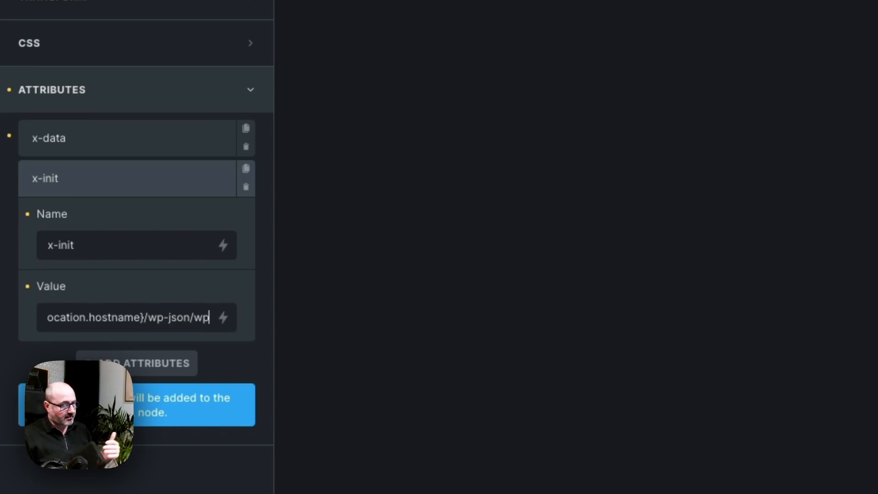
pyautogui.write('/')
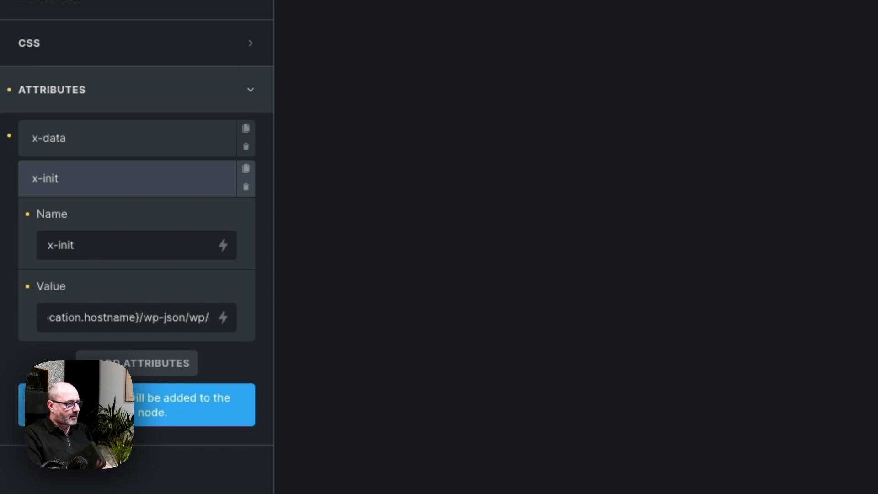
pyautogui.write('v2')
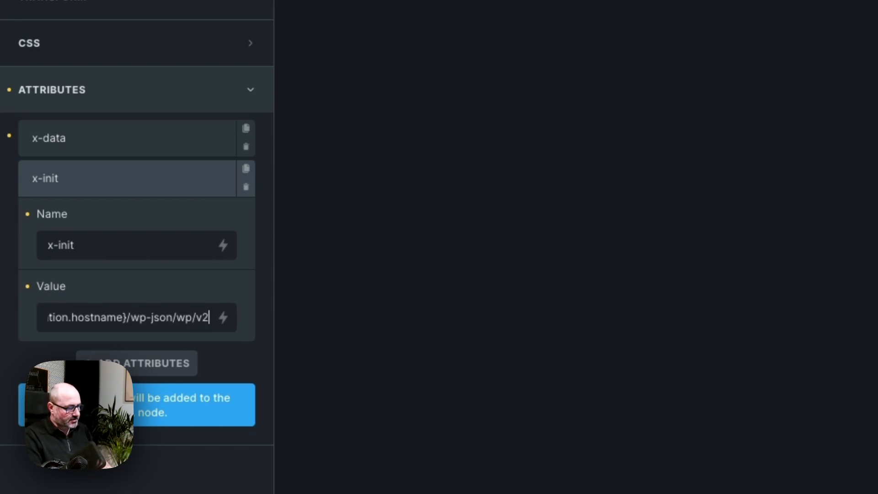
pyautogui.write('/')
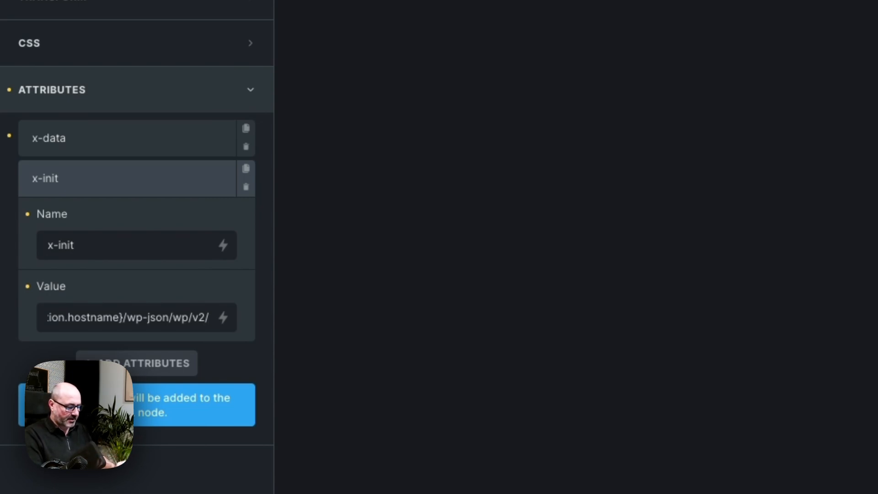
pyautogui.write('posts`)')
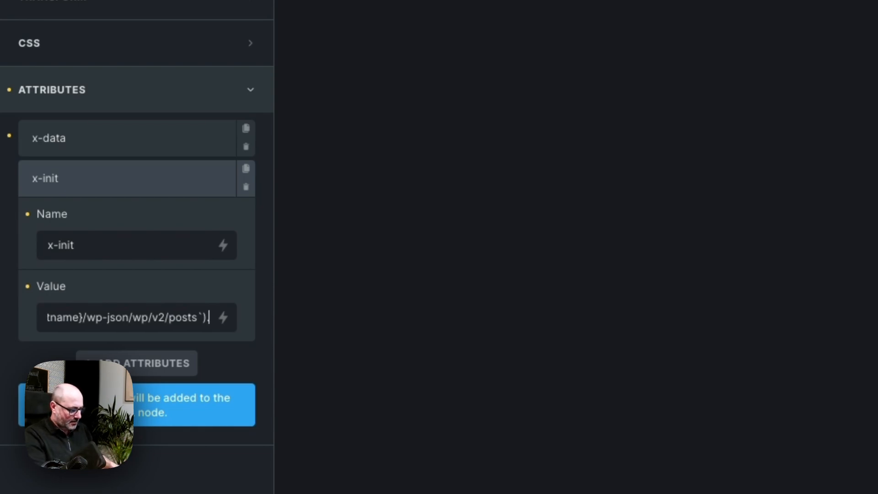
# - Chain a .then() handler to the fetch call containing "res => res.json"
pyautogui.write('.then(')
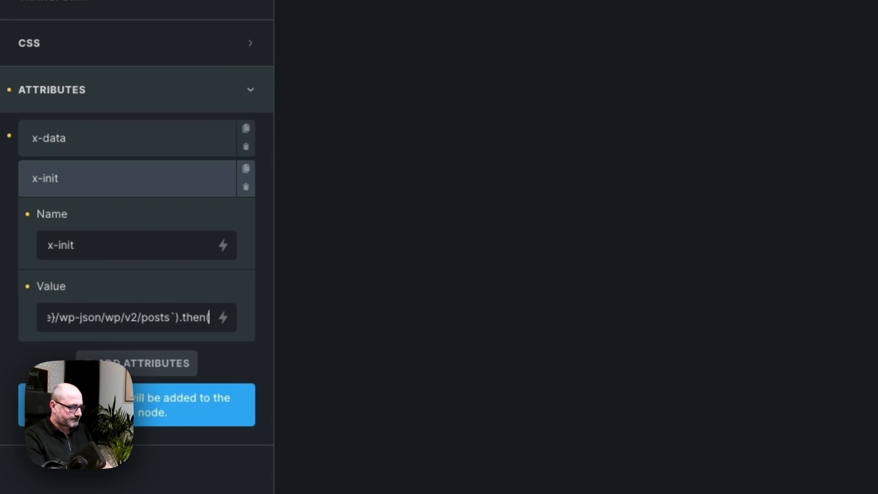
pyautogui.write(')')
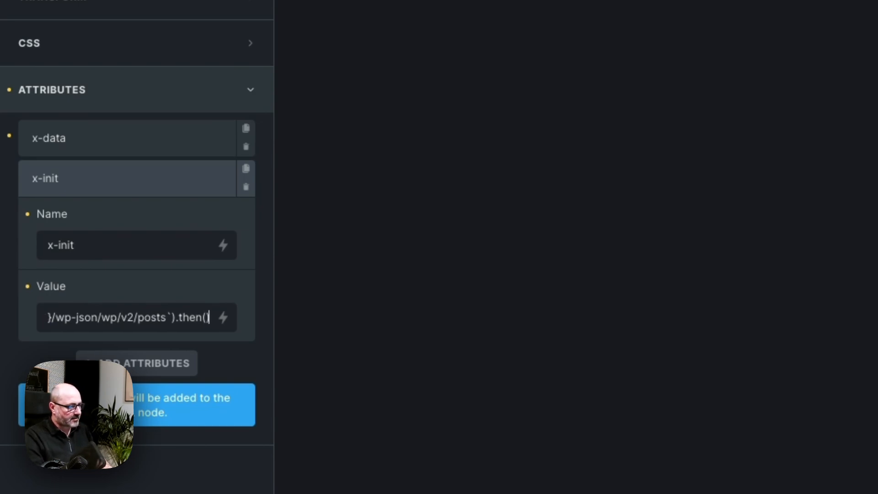
pyautogui.write('respo')
pyautogui.press('BackSpace')
pyautogui.press('BackSpace')
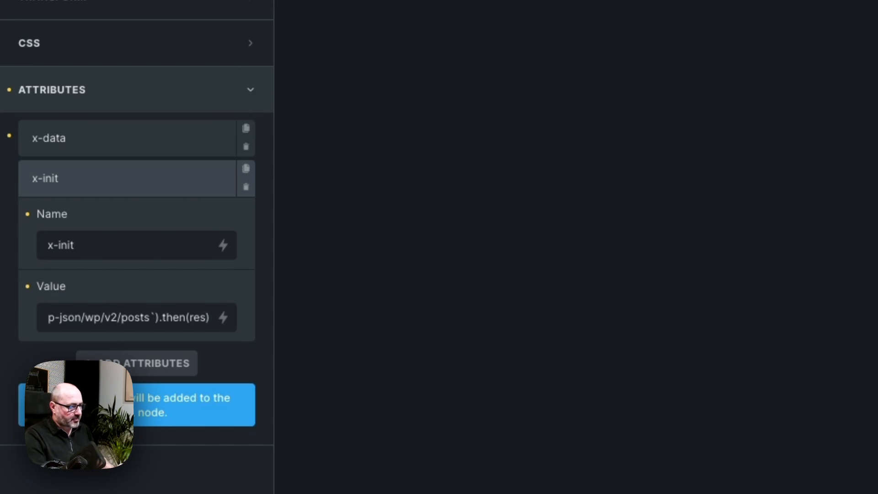
pyautogui.write('=>')
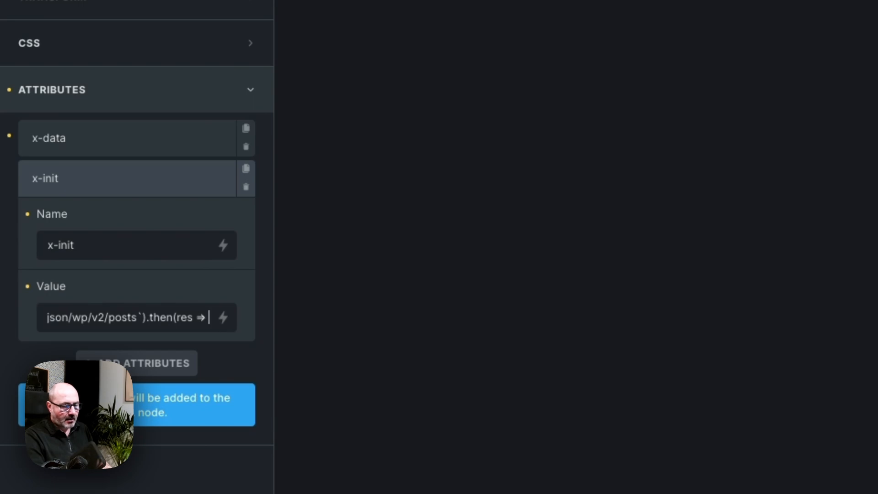
pyautogui.write(' res.')
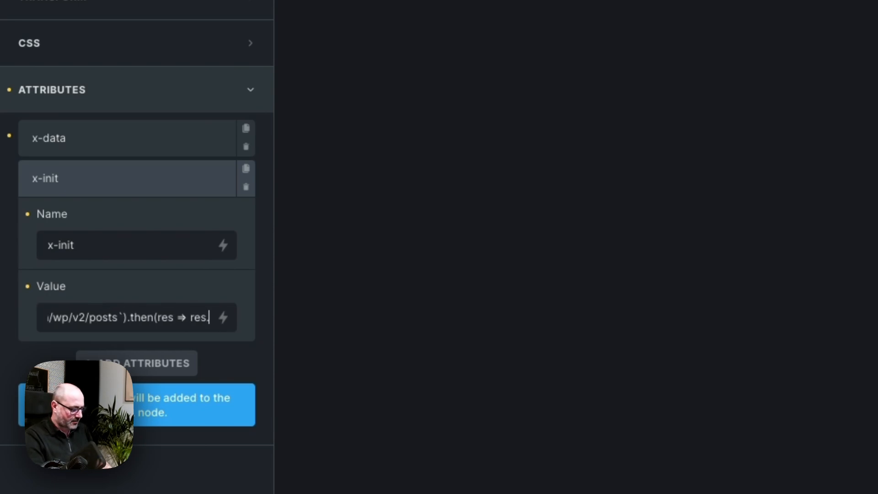
pyautogui.write('json')
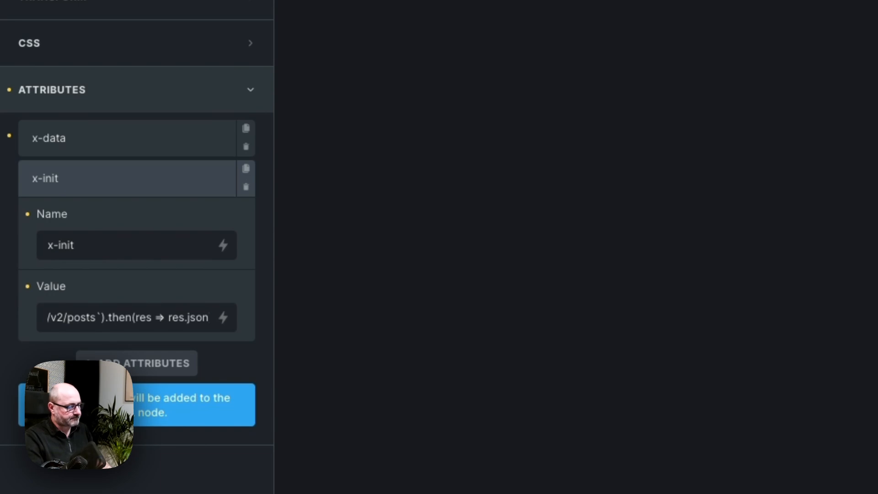
# - Chain a second .then() handler to the x-init value that assigns its data argument to posts
pyautogui.write(').then')
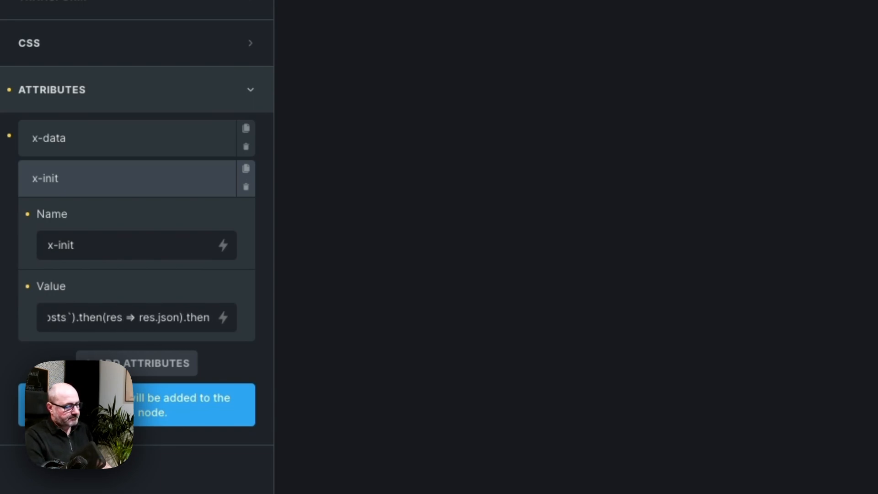
pyautogui.write('(')
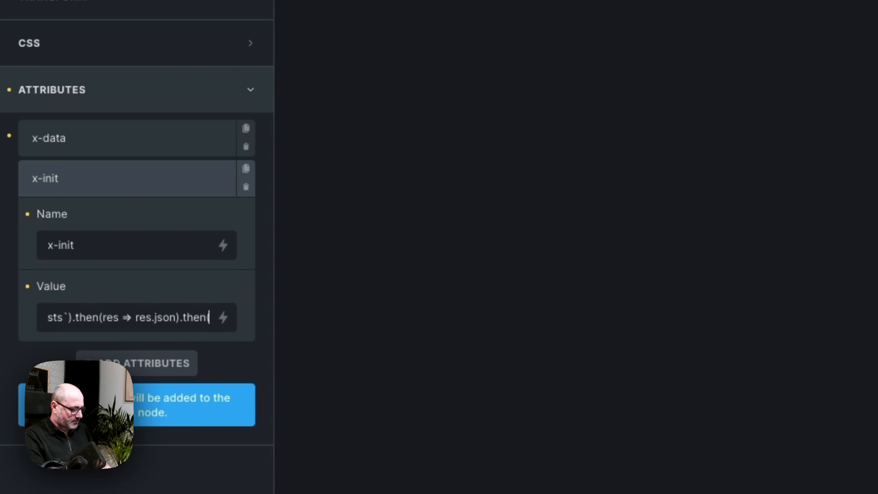
pyautogui.write('data')
pyautogui.write(' = >')
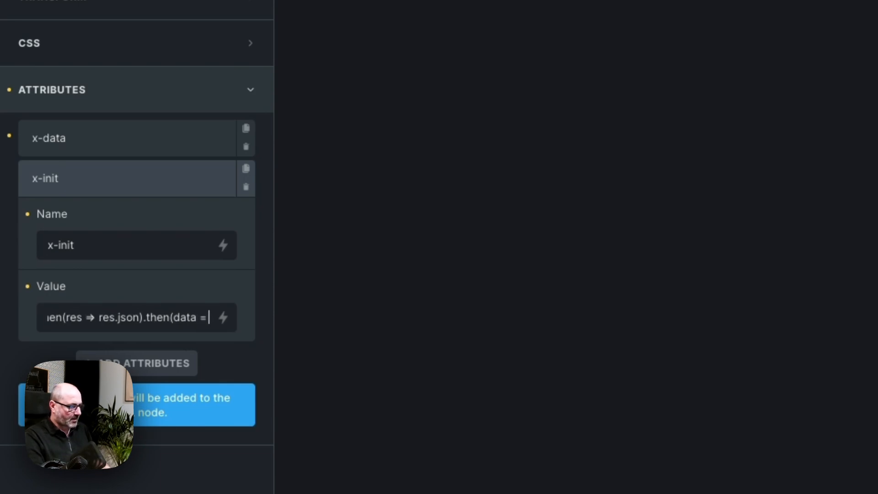
pyautogui.press('BackSpace')
pyautogui.press('BackSpace')
pyautogui.write('>')
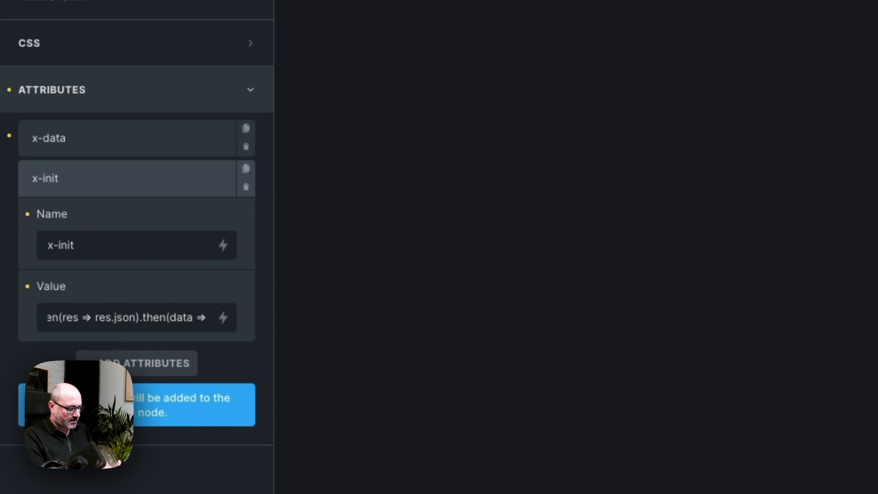
pyautogui.write(' posts')
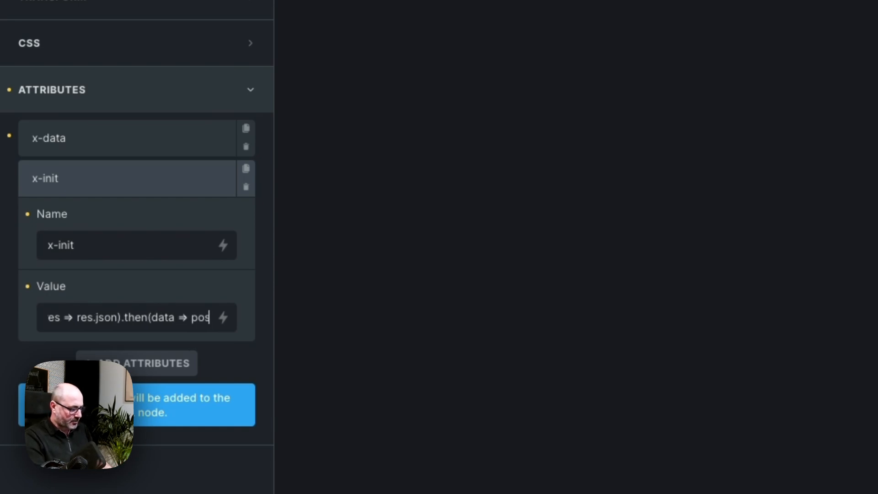
pyautogui.write(' = da')
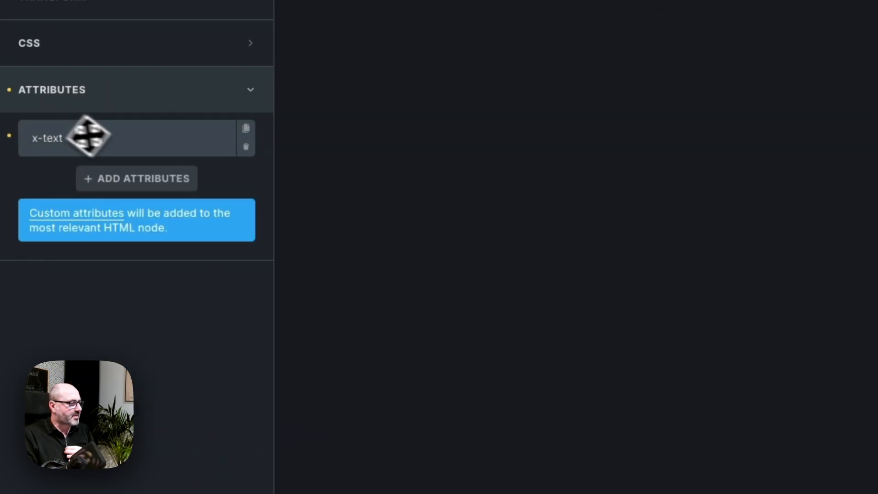
# - Replace the x-text attribute value of the Alpine x-text paragraph with "JSON.stringify(posts)"
pyautogui.click(129, 139)
pyautogui.doubleClick(121, 274)
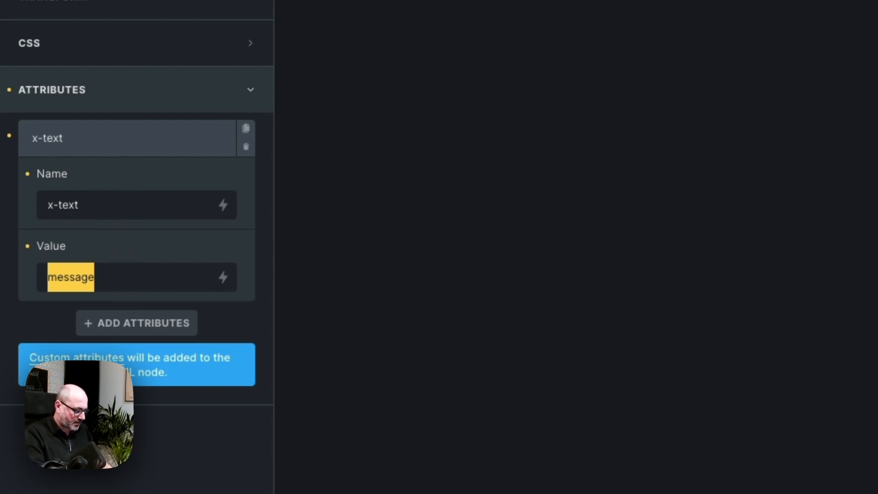
pyautogui.write('JSON.stringify')
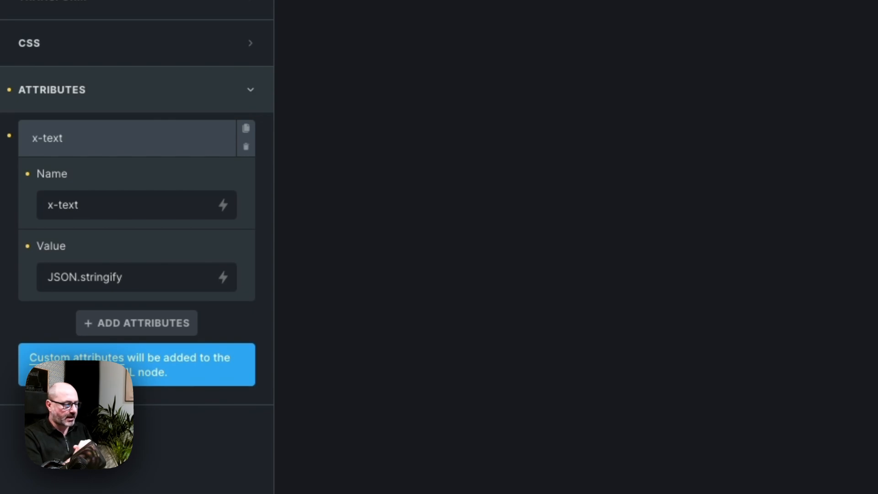
pyautogui.write('(')
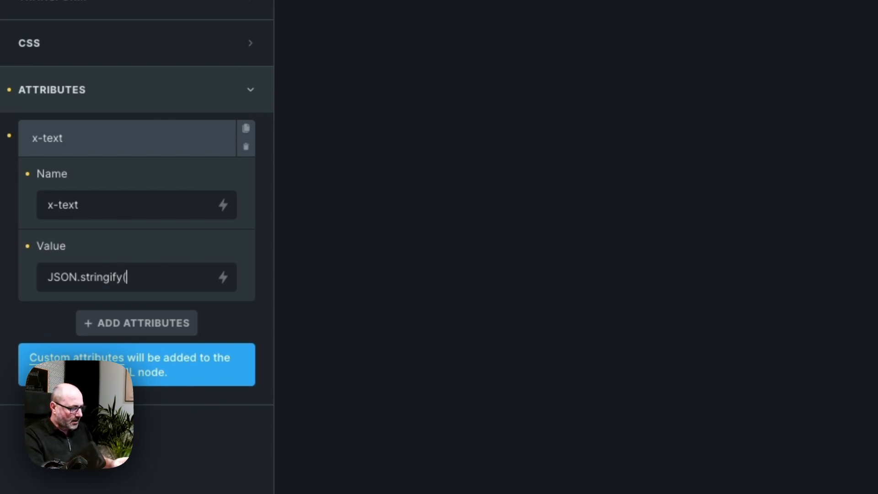
pyautogui.write('posts')
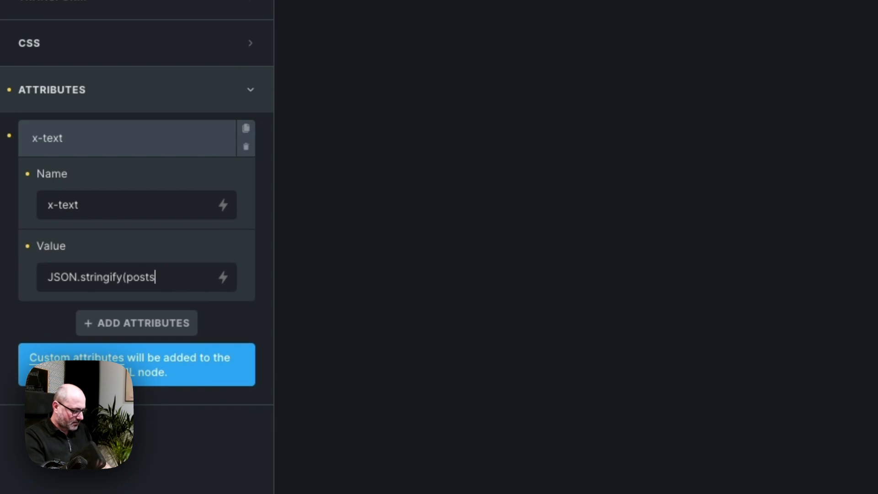
pyautogui.write(')')
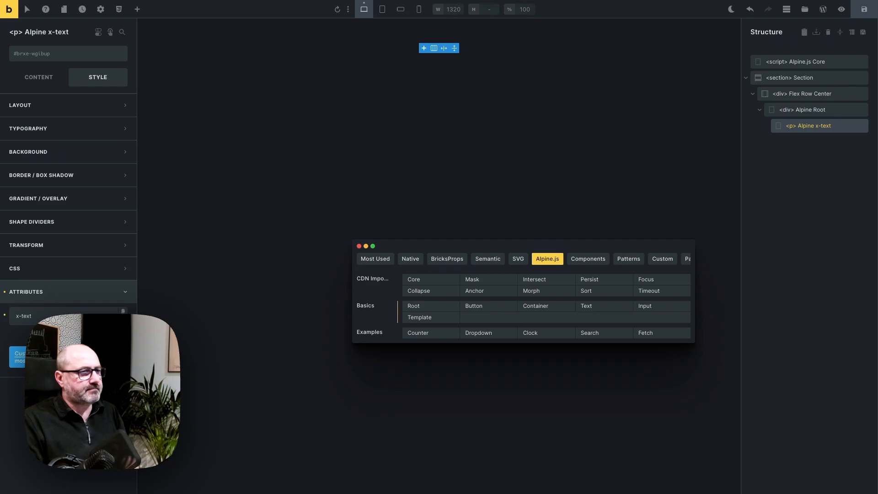
# - Reload the builder and correct the Alpine Root's x-init value so its first .then() handler reads "res => res.json()"
pyautogui.press('super+r')
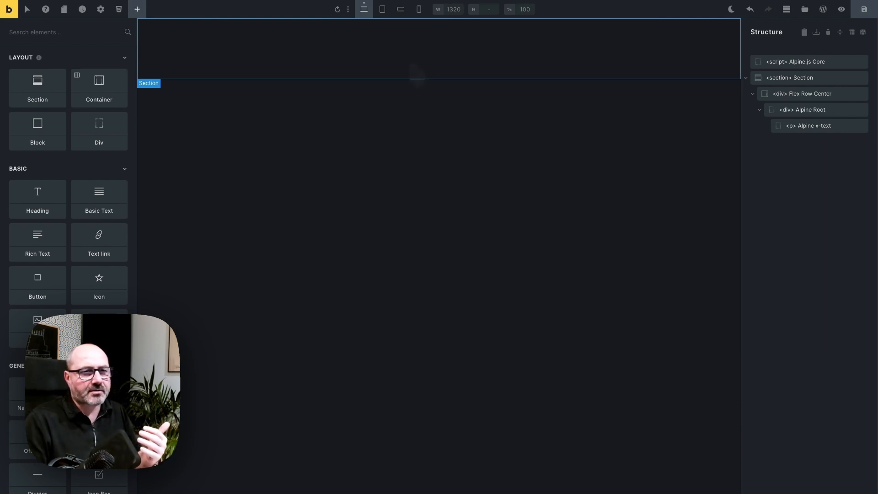
pyautogui.click(804, 114)
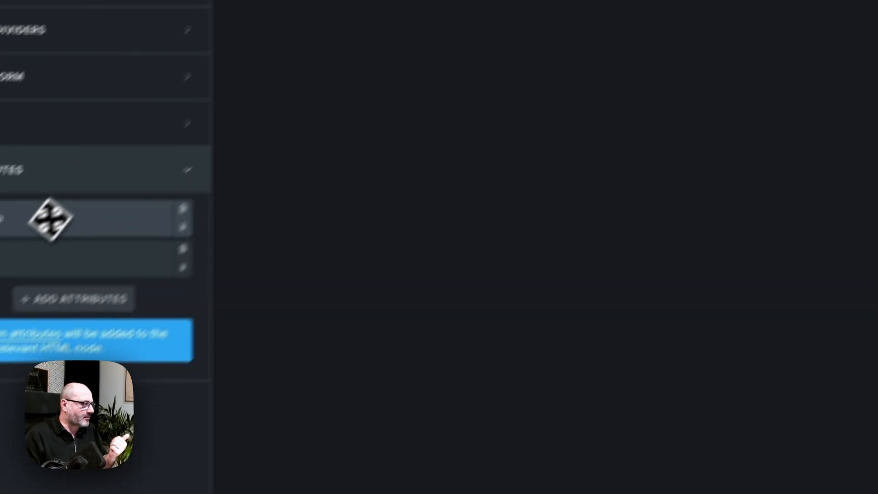
pyautogui.click(35, 258)
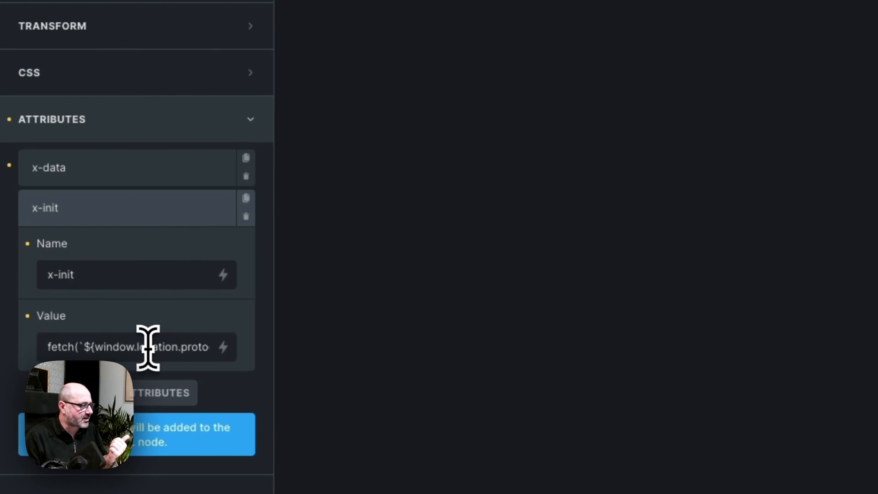
pyautogui.click(147, 346)
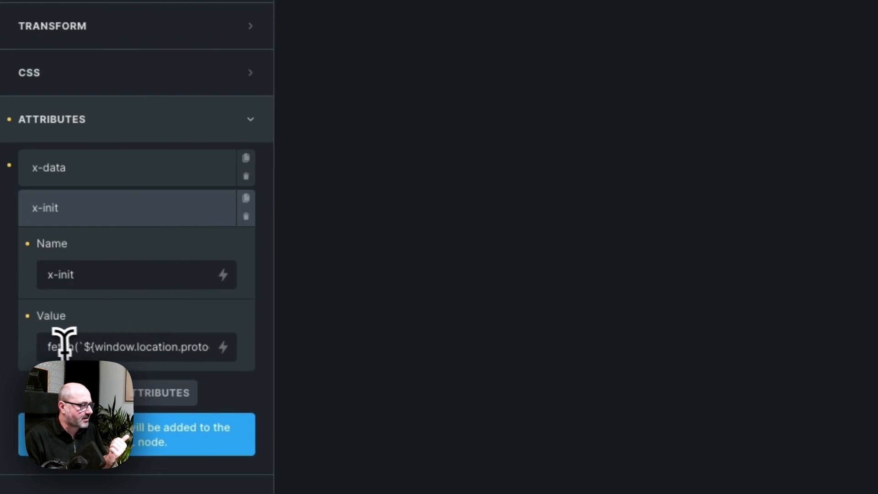
pyautogui.press('Right')
pyautogui.press('Right')
pyautogui.press('Right')
pyautogui.press('Right')
pyautogui.press('Right')
pyautogui.press('Right')
pyautogui.press('Right')
pyautogui.press('Right')
pyautogui.press('Right')
pyautogui.press('Right')
pyautogui.press('Right')
pyautogui.press('Right')
pyautogui.press('Right')
pyautogui.press('Right')
pyautogui.press('Right')
pyautogui.press('Right')
pyautogui.press('Right')
pyautogui.press('Right')
pyautogui.press('Right')
pyautogui.press('Right')
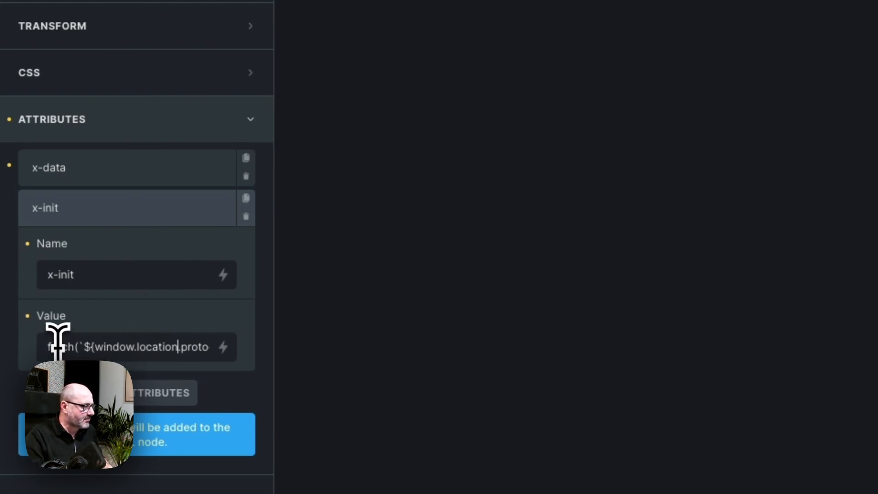
pyautogui.press('Right')
pyautogui.press('Right')
pyautogui.press('Right')
pyautogui.press('Right')
pyautogui.press('Right')
pyautogui.press('Right')
pyautogui.press('Right')
pyautogui.press('Right')
pyautogui.press('Right')
pyautogui.press('Right')
pyautogui.press('Right')
pyautogui.press('Right')
pyautogui.press('Right')
pyautogui.press('Right')
pyautogui.press('Right')
pyautogui.press('Right')
pyautogui.press('Right')
pyautogui.press('Right')
pyautogui.press('Right')
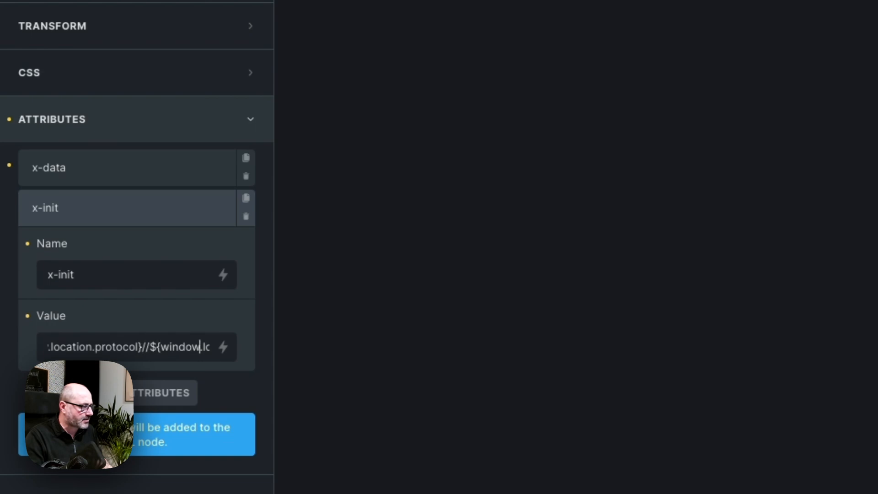
pyautogui.press('Right')
pyautogui.press('Right')
pyautogui.press('Right')
pyautogui.press('Right')
pyautogui.press('Right')
pyautogui.press('Right')
pyautogui.press('Right')
pyautogui.press('Right')
pyautogui.press('Right')
pyautogui.press('Right')
pyautogui.press('Right')
pyautogui.press('Right')
pyautogui.press('Right')
pyautogui.press('Right')
pyautogui.press('Right')
pyautogui.press('Right')
pyautogui.press('Right')
pyautogui.press('Right')
pyautogui.press('Right')
pyautogui.press('Right')
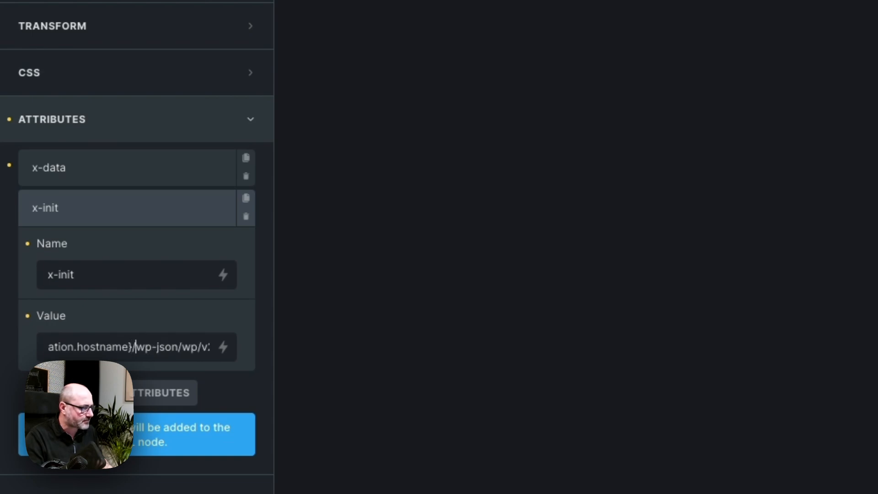
pyautogui.press('Right')
pyautogui.press('Right')
pyautogui.press('Right')
pyautogui.press('Right')
pyautogui.press('Right')
pyautogui.press('Right')
pyautogui.press('Right')
pyautogui.press('Right')
pyautogui.press('Right')
pyautogui.press('Right')
pyautogui.press('Right')
pyautogui.press('Right')
pyautogui.press('Right')
pyautogui.press('Right')
pyautogui.press('Right')
pyautogui.press('Right')
pyautogui.press('Right')
pyautogui.press('Right')
pyautogui.press('Right')
pyautogui.press('Right')
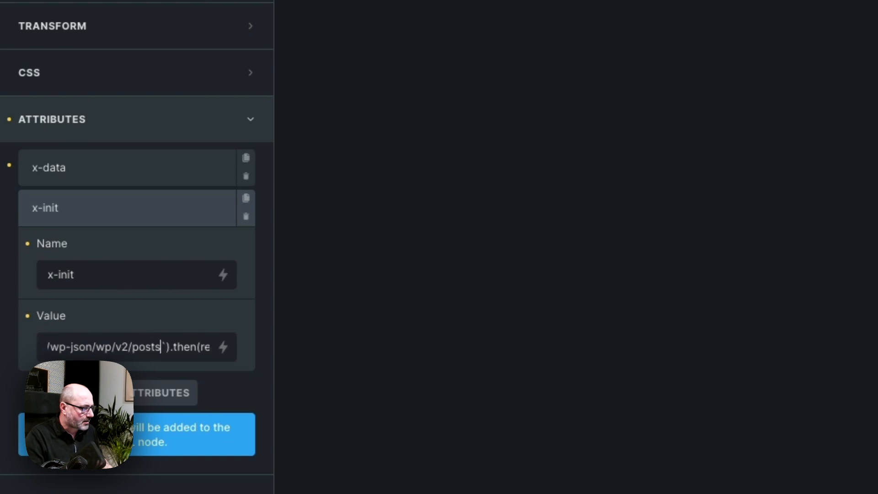
pyautogui.press('Right')
pyautogui.press('Right')
pyautogui.press('Right')
pyautogui.press('Right')
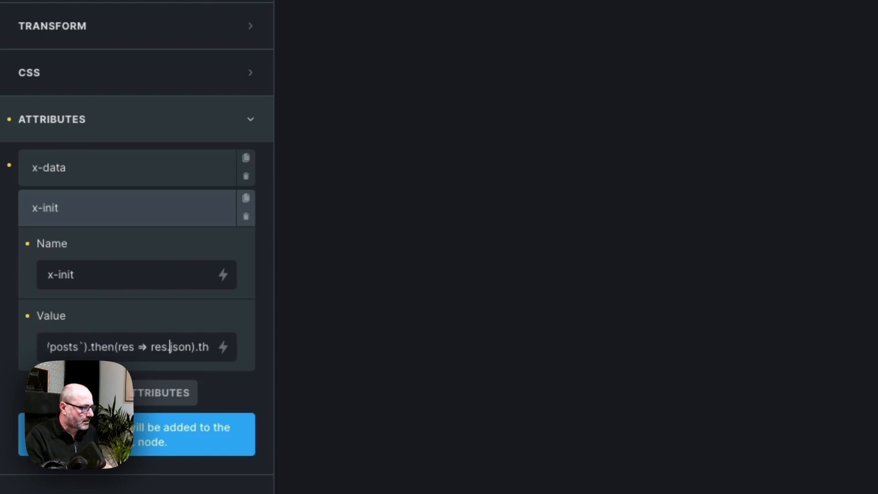
pyautogui.press('Right')
pyautogui.press('Right')
pyautogui.press('Right')
pyautogui.press('Right')
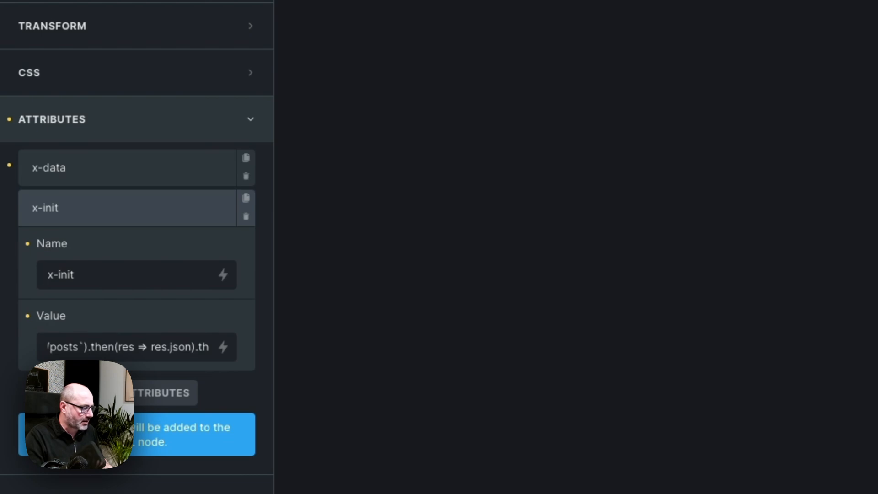
pyautogui.write('()')
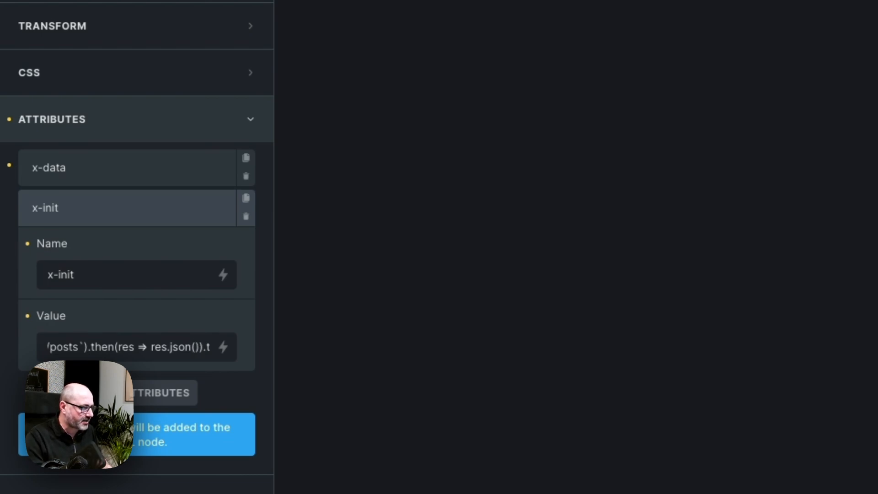
pyautogui.press('Left')
pyautogui.press('Left')
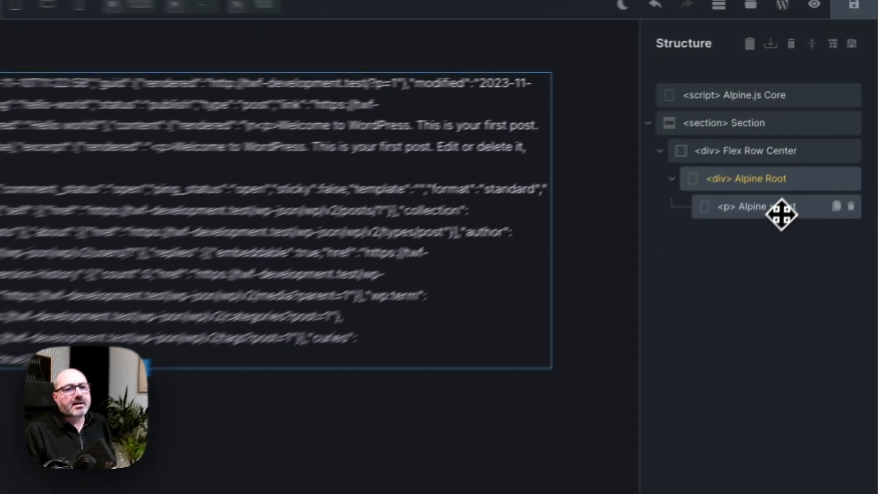
# - Rename the x-text attribute of the Alpine x-text paragraph to "x-html" and replace its value with "posts"
pyautogui.click(807, 128)
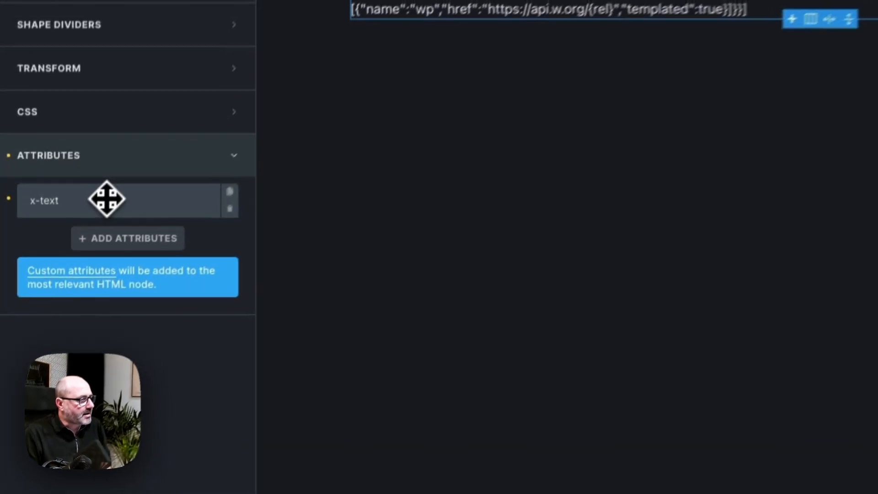
pyautogui.click(59, 314)
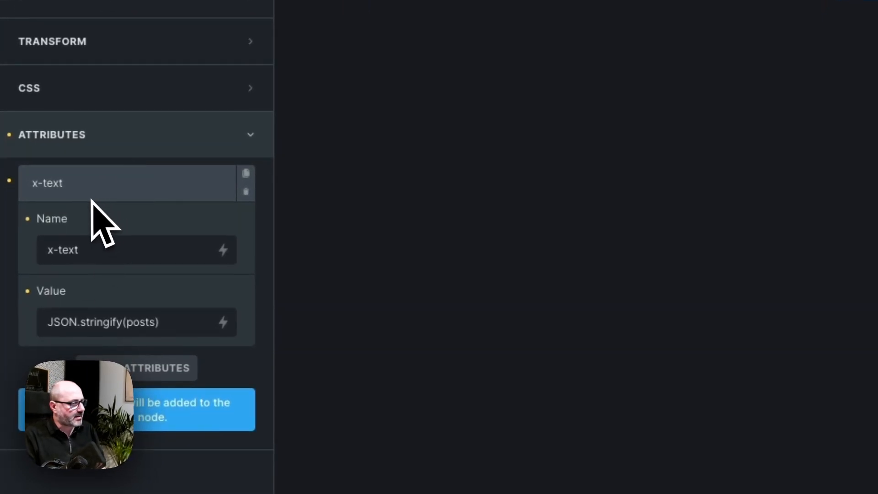
pyautogui.click(114, 253)
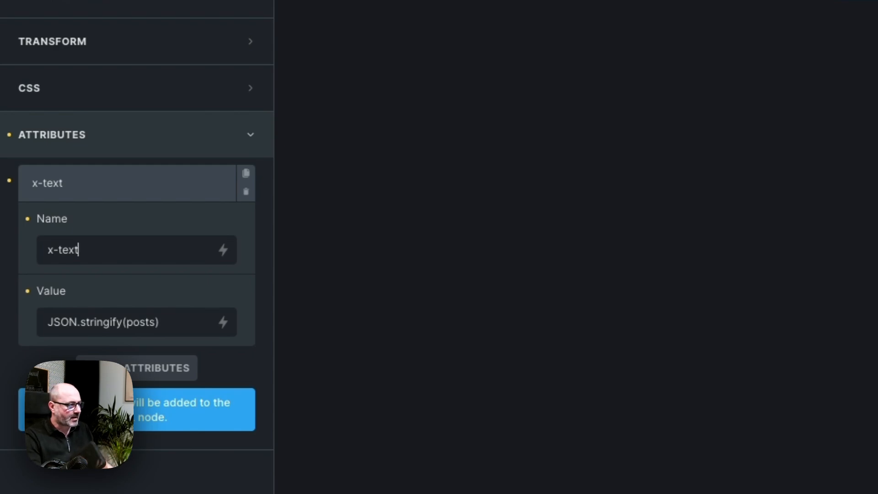
pyautogui.hotkey('shift', 'Left')
pyautogui.hotkey('shift', 'Left')
pyautogui.hotkey('shift', 'Left')
pyautogui.hotkey('shift', 'Left')
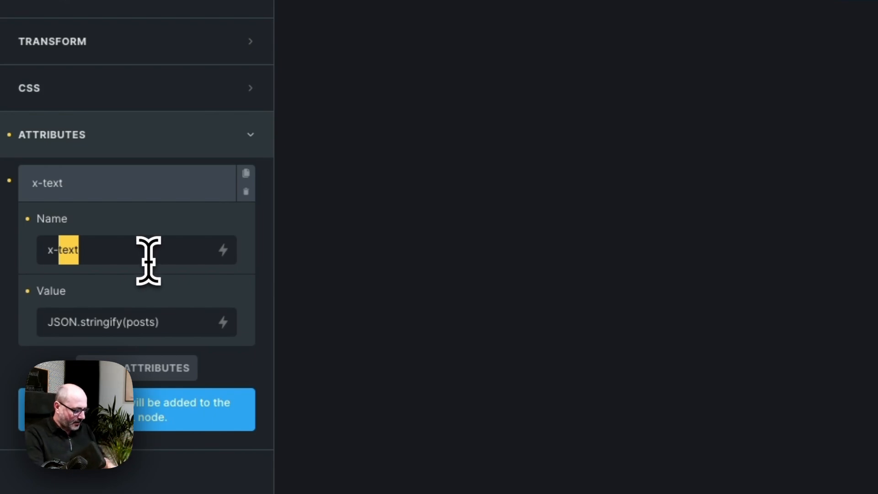
pyautogui.write('html')
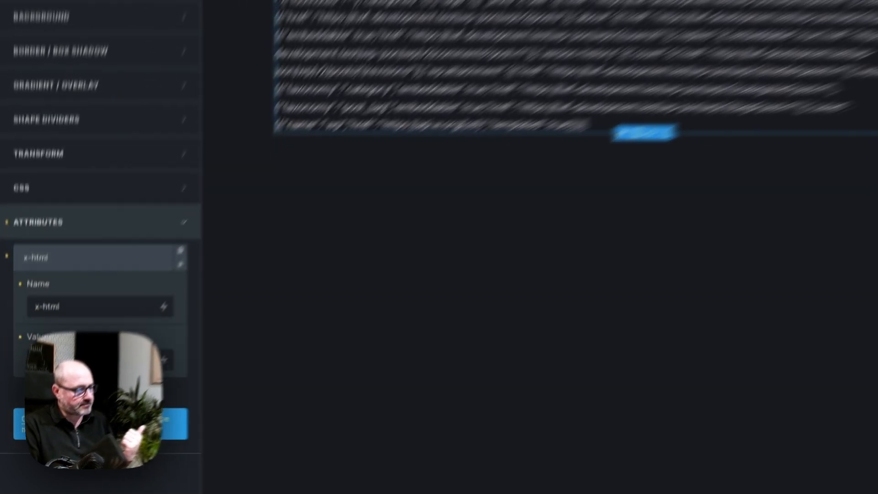
pyautogui.press('BackSpace')
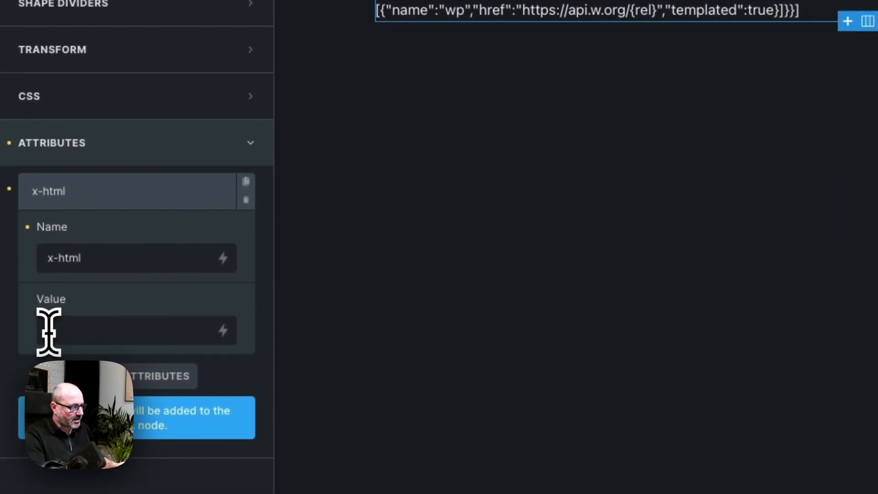
pyautogui.write('posts')
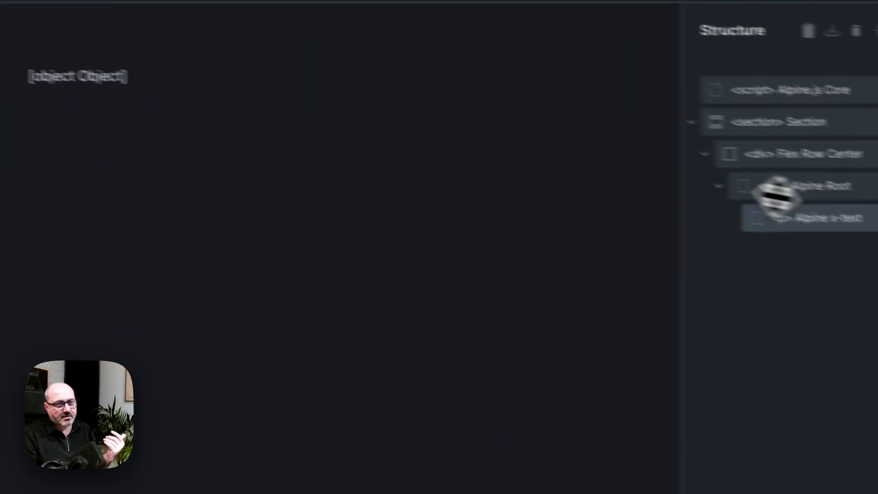
# - Add an array index to the paragraph's x-html value so it reads "posts[0]"
pyautogui.click(774, 203)
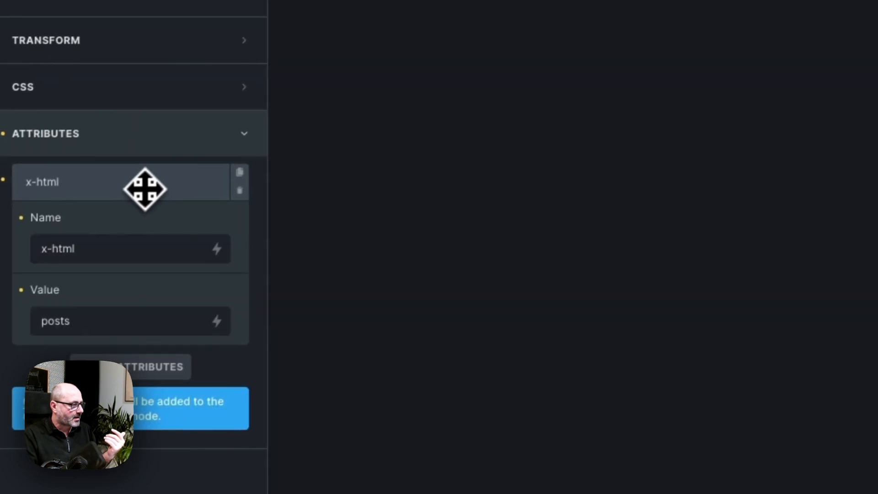
pyautogui.click(143, 321)
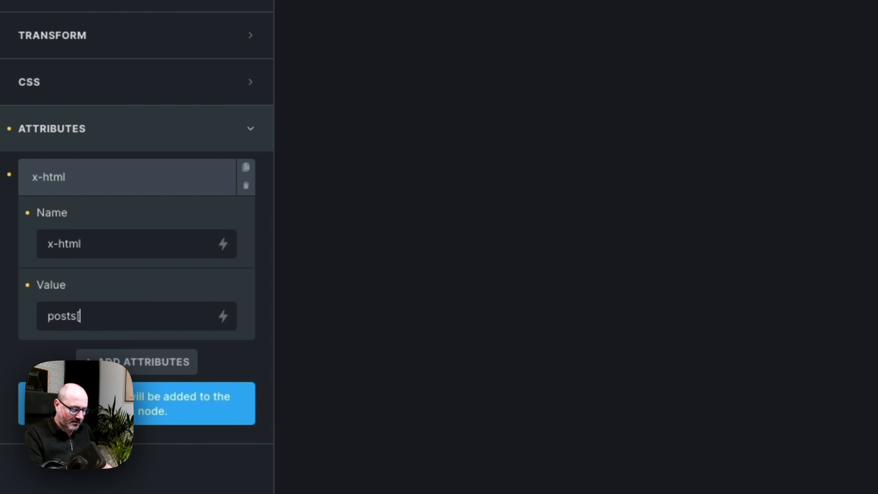
pyautogui.write('1')
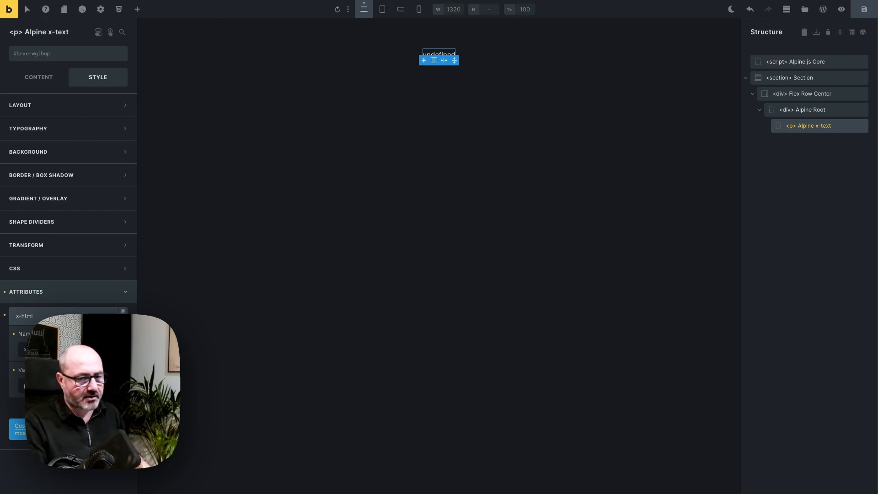
pyautogui.press('BackSpace')
pyautogui.write('0')
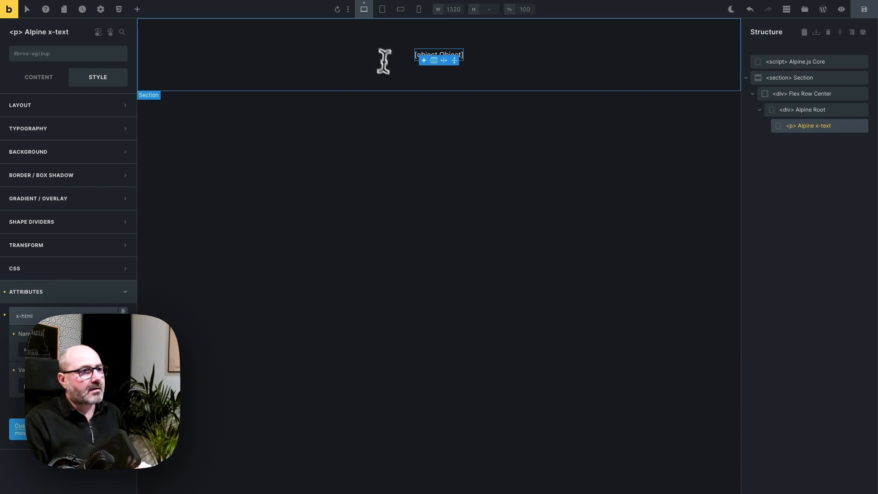
# - Extend the paragraph's x-html value to "posts[0].content.rendered" and save the page
pyautogui.click(478, 66)
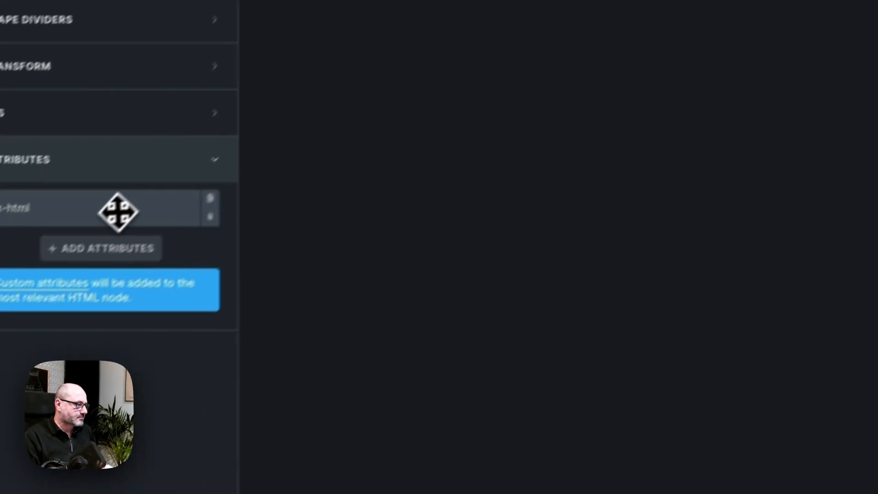
pyautogui.click(118, 212)
pyautogui.click(115, 347)
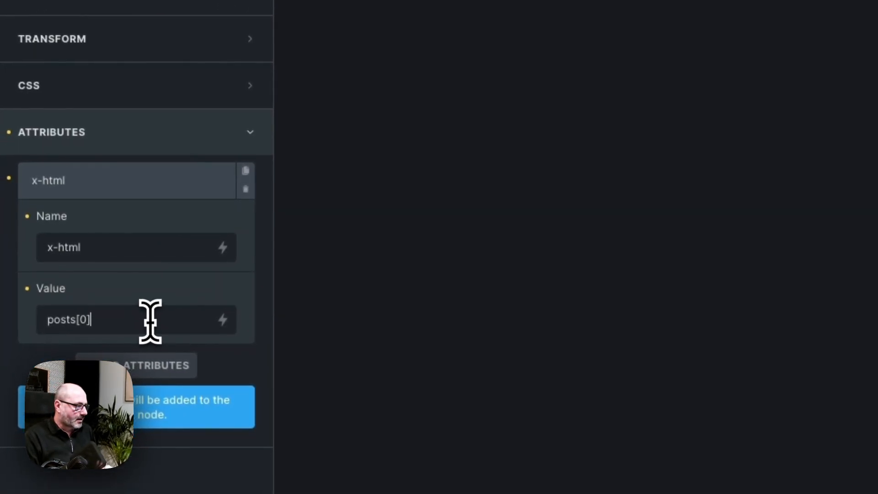
pyautogui.write('.')
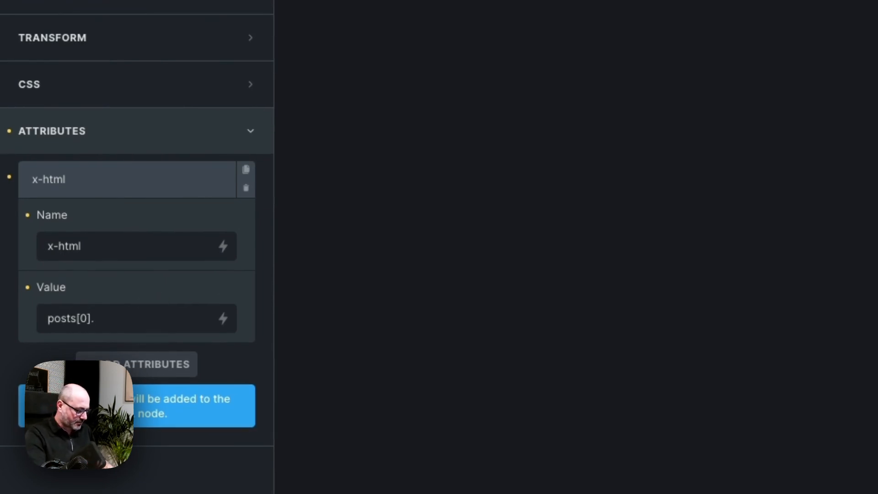
pyautogui.write('conten')
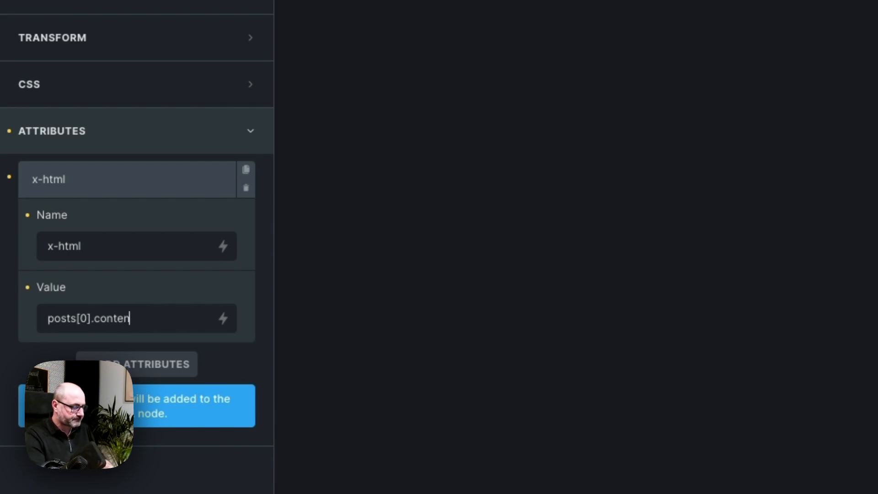
pyautogui.write('t')
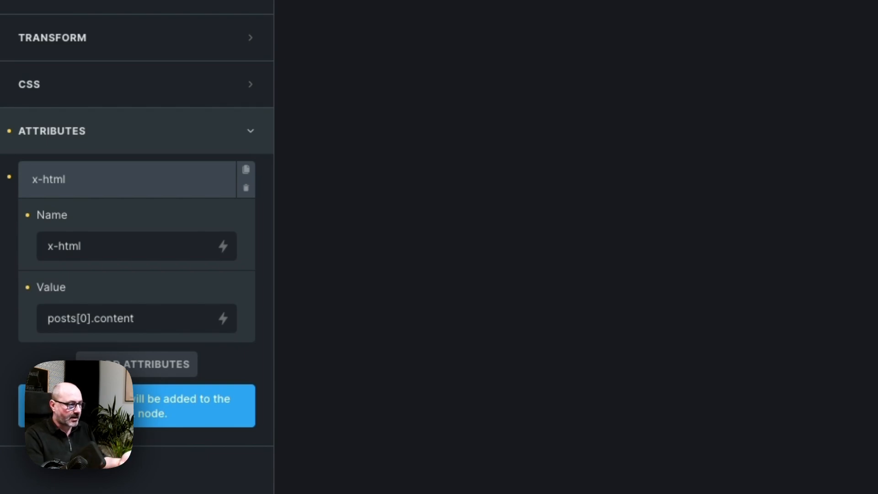
pyautogui.write('.')
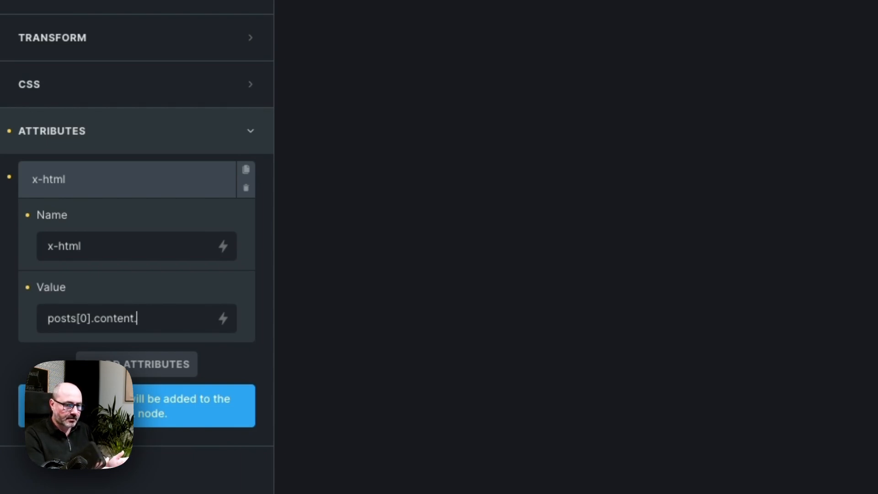
pyautogui.write('rendered')
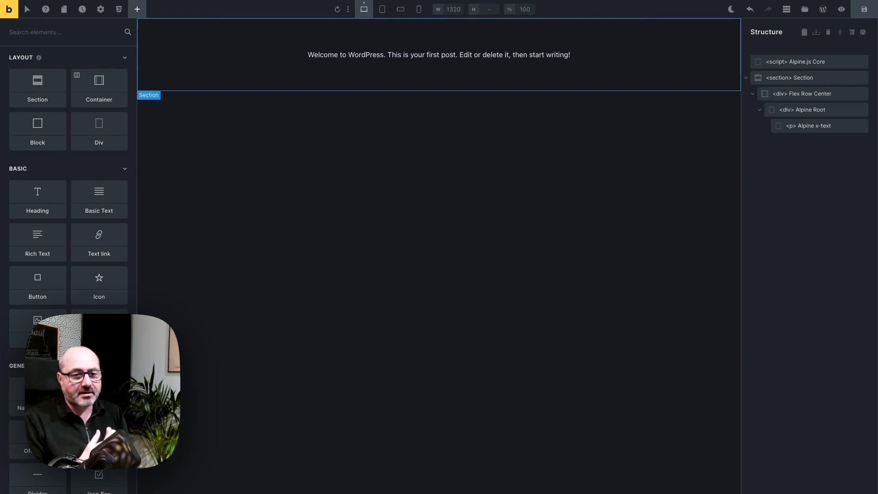
pyautogui.hotkey('ctrl', 's')
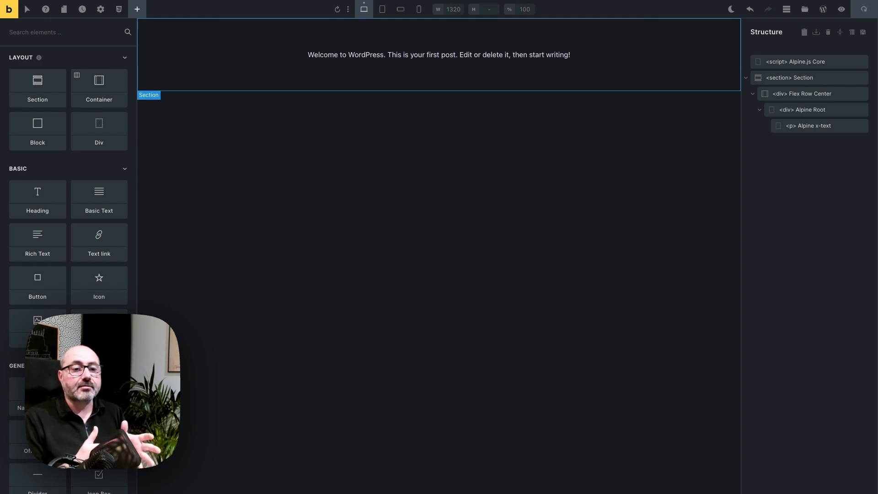